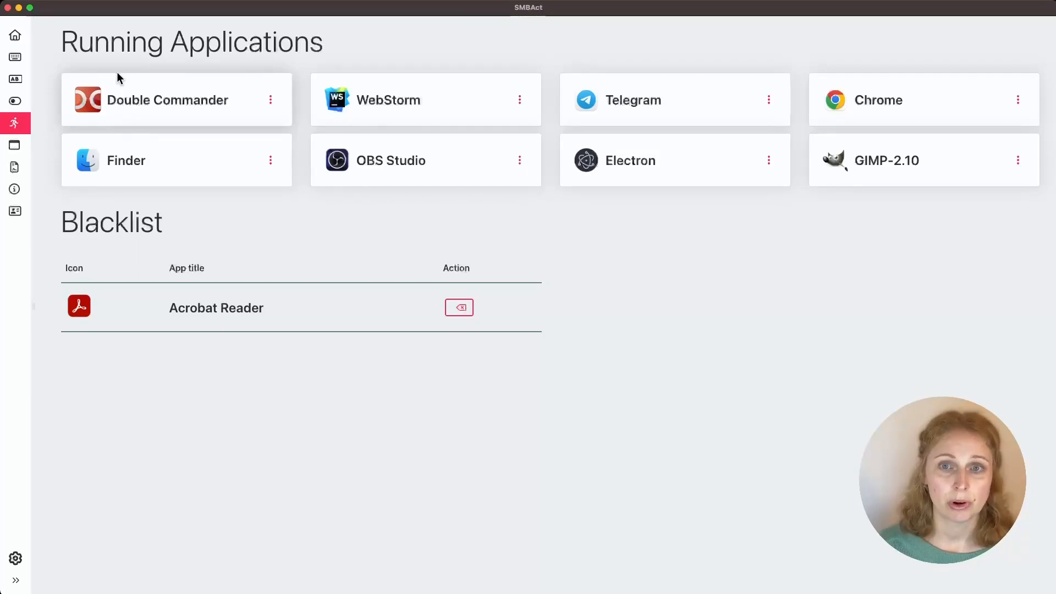
- Add a new embedded browsers profile named Podcasts
left_click(15, 146)
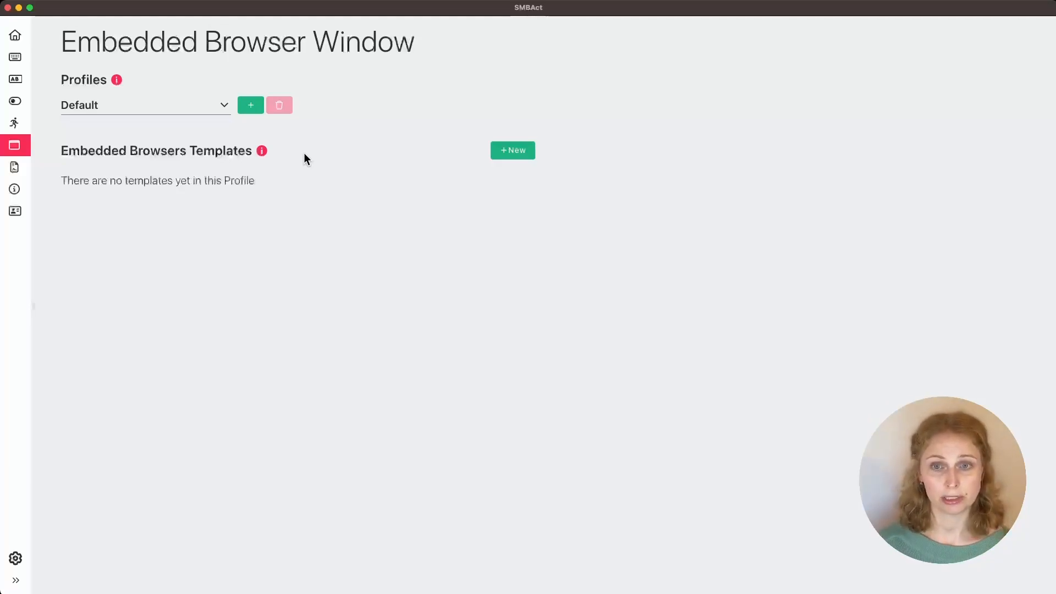
left_click(252, 106)
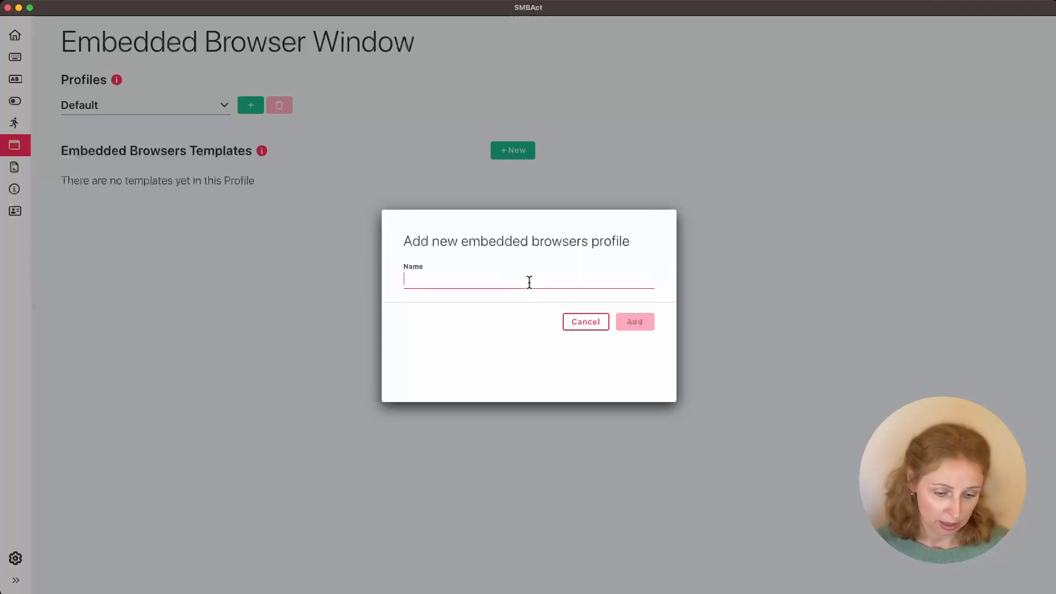
type("Po")
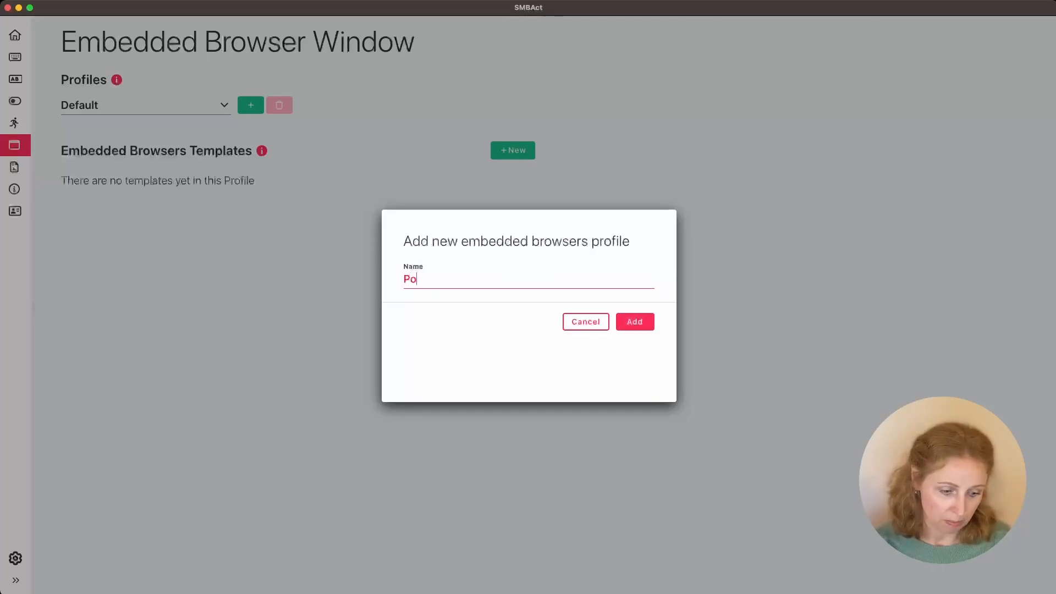
type("dcasts")
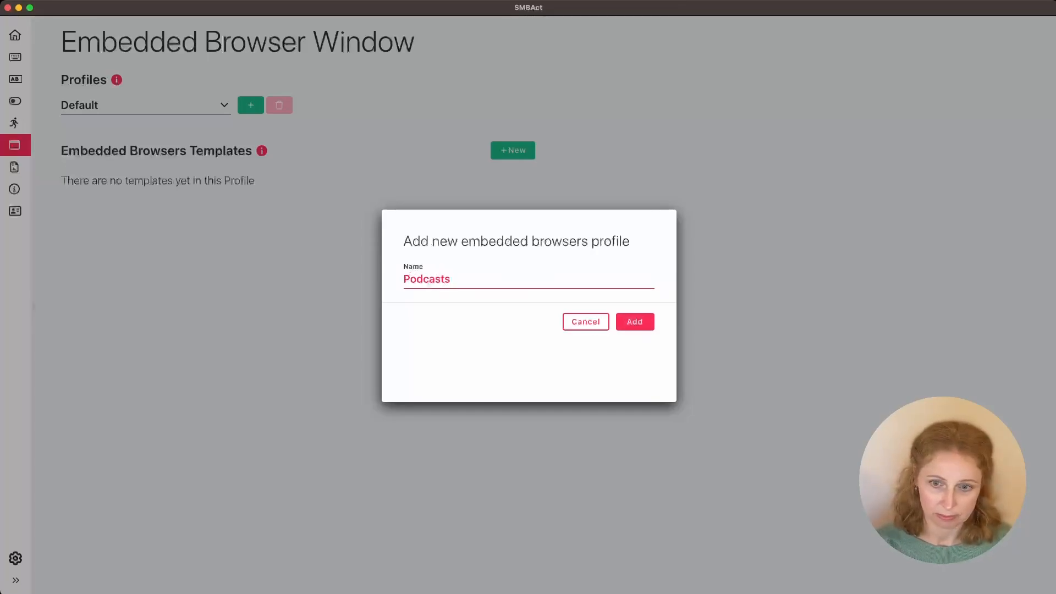
left_click(635, 326)
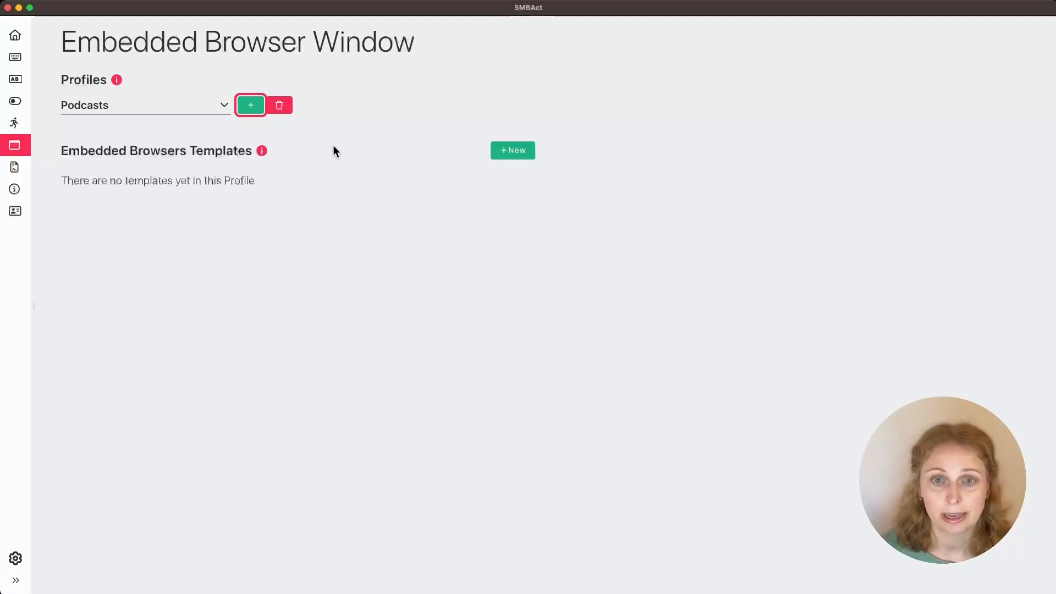
left_click(519, 150)
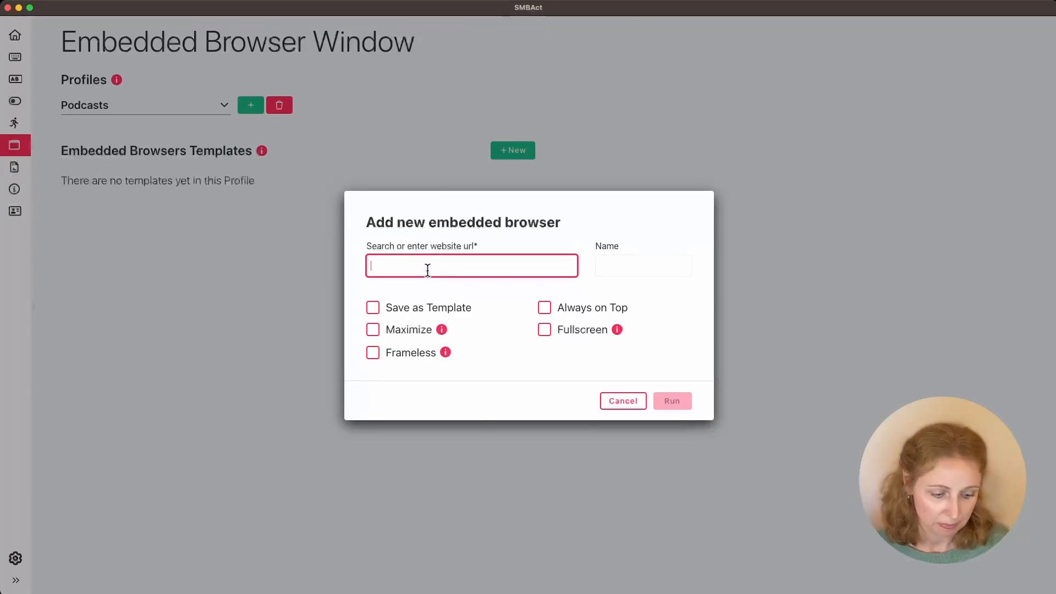
type("https://www.youtube.com/@lexfridman")
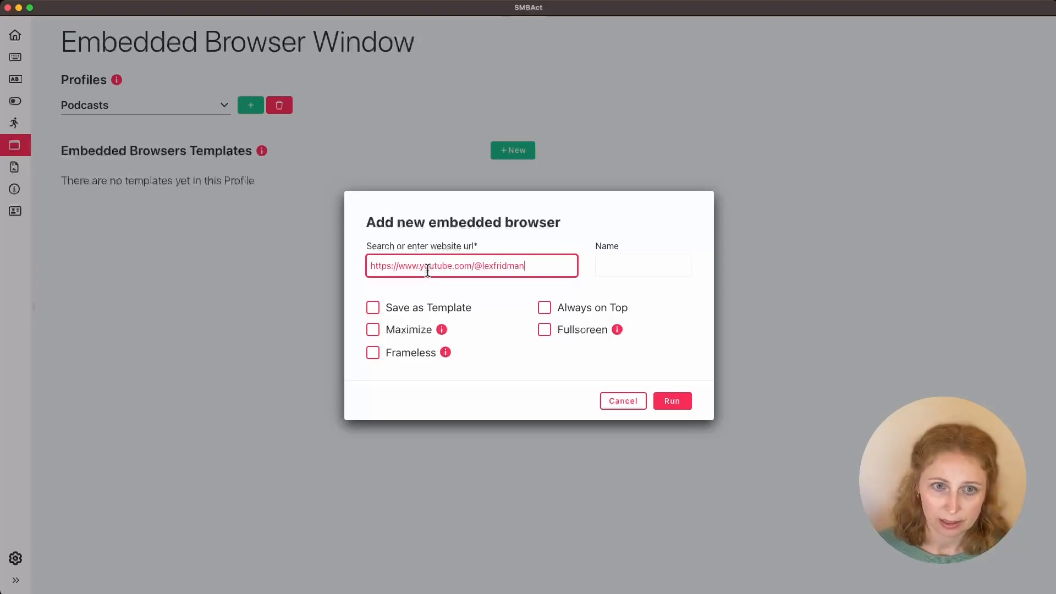
left_click(630, 265)
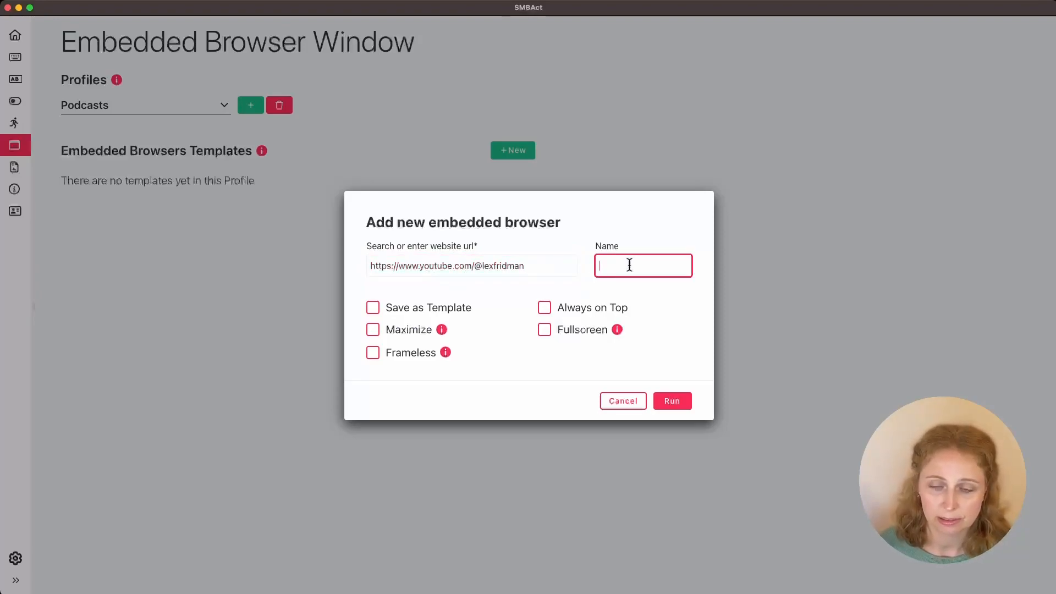
type("Le")
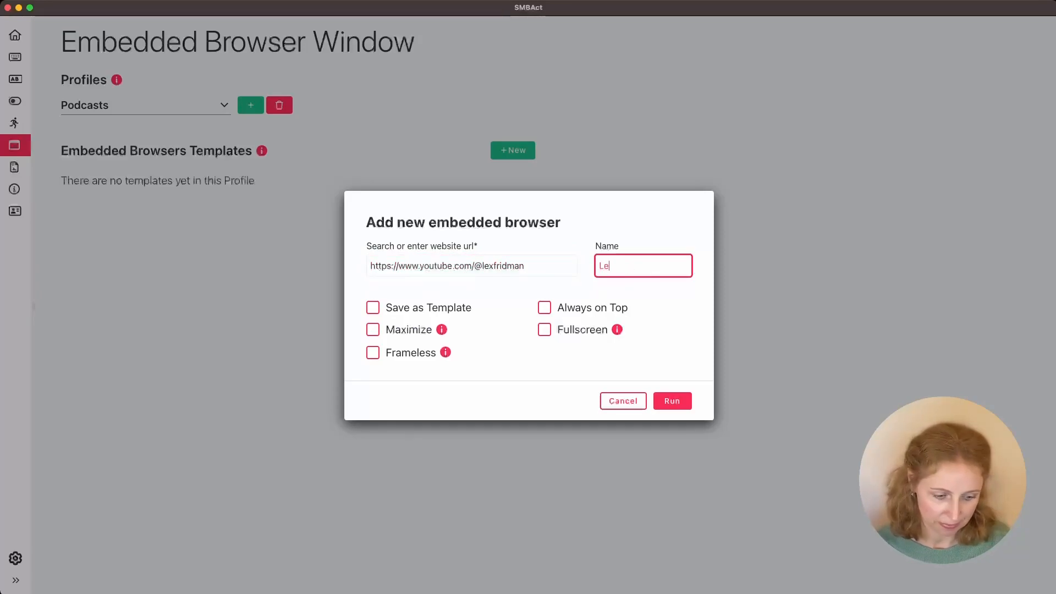
type("x Fri")
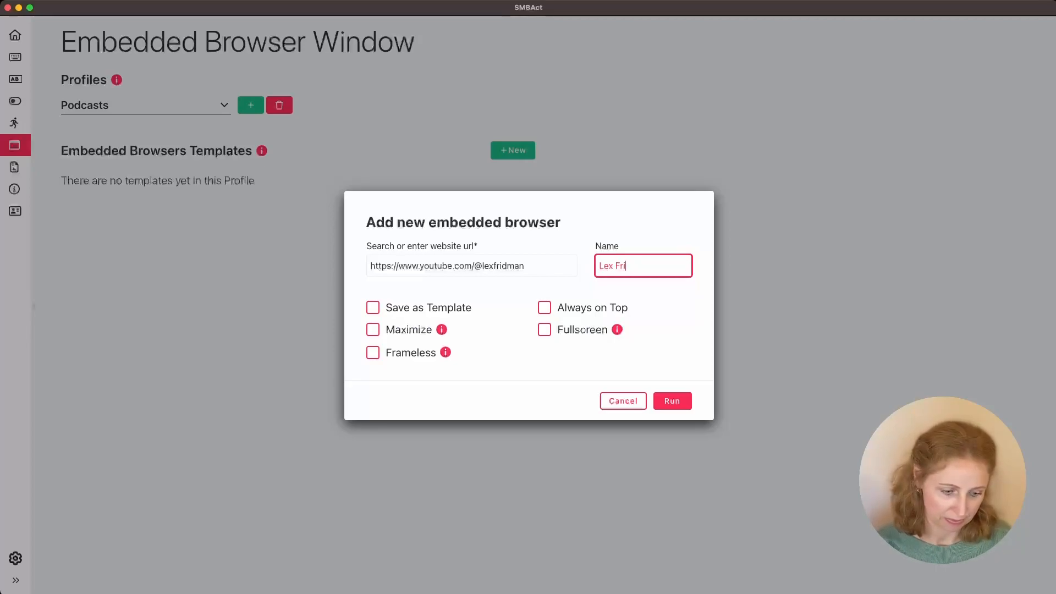
type("dna")
key("BackSpace")
key("BackSpace")
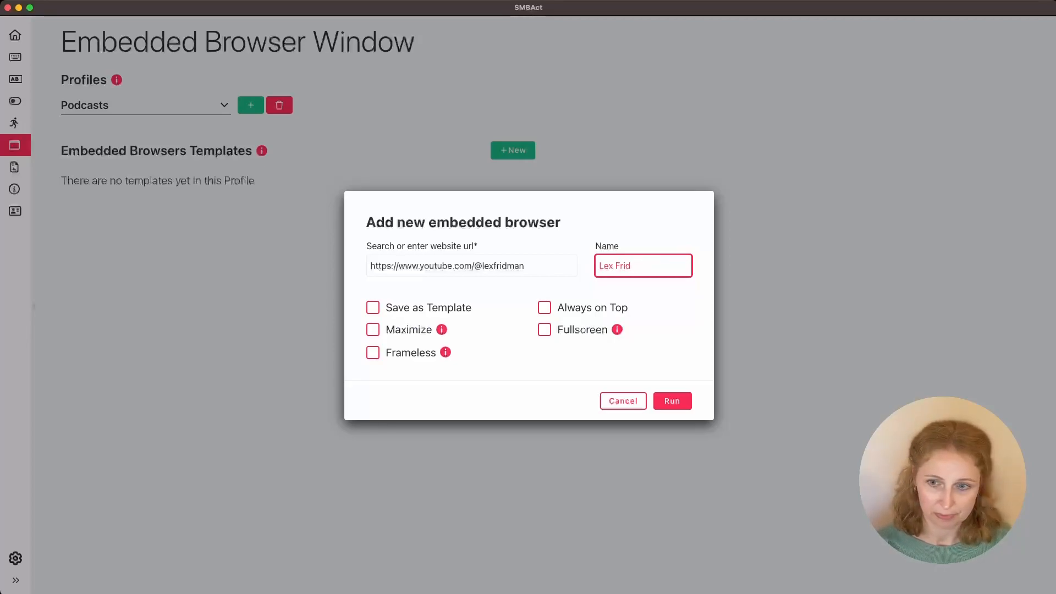
type("man")
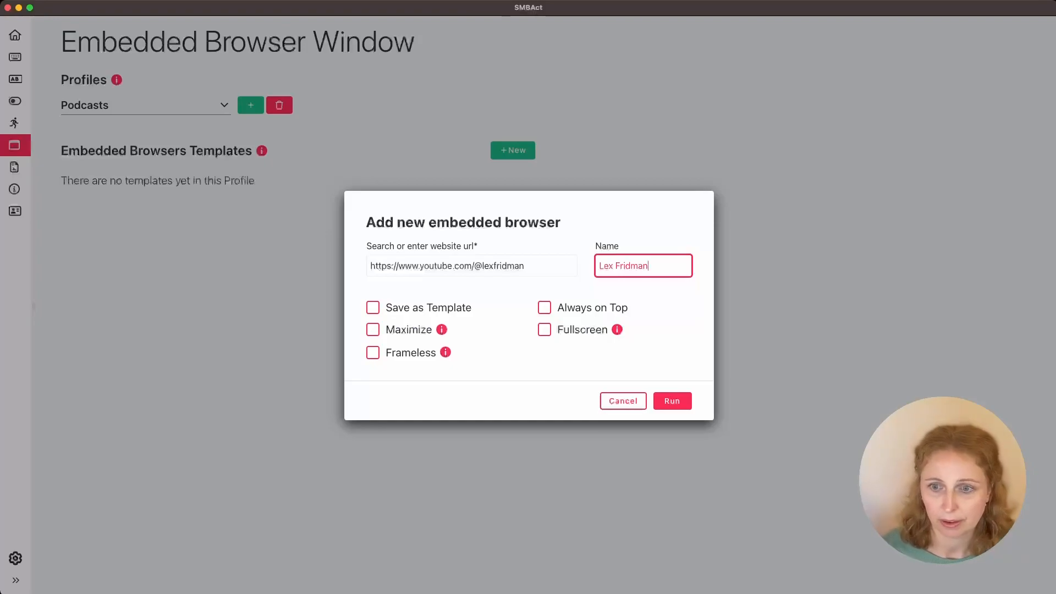
- Enable Save as Template, Maximize and Always on Top for the new embedded browser and run it
left_click(371, 308)
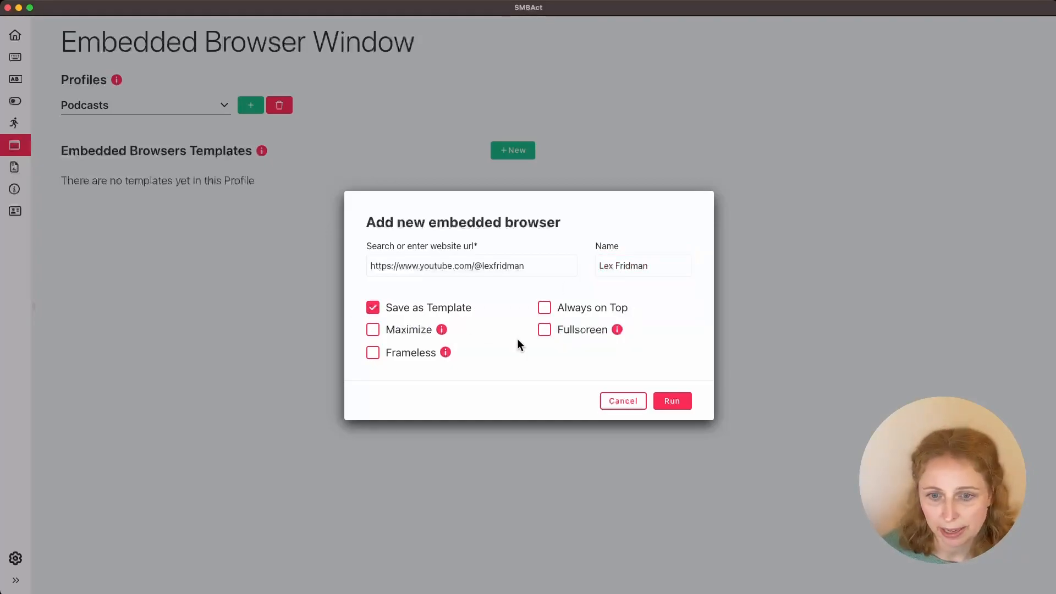
left_click(373, 330)
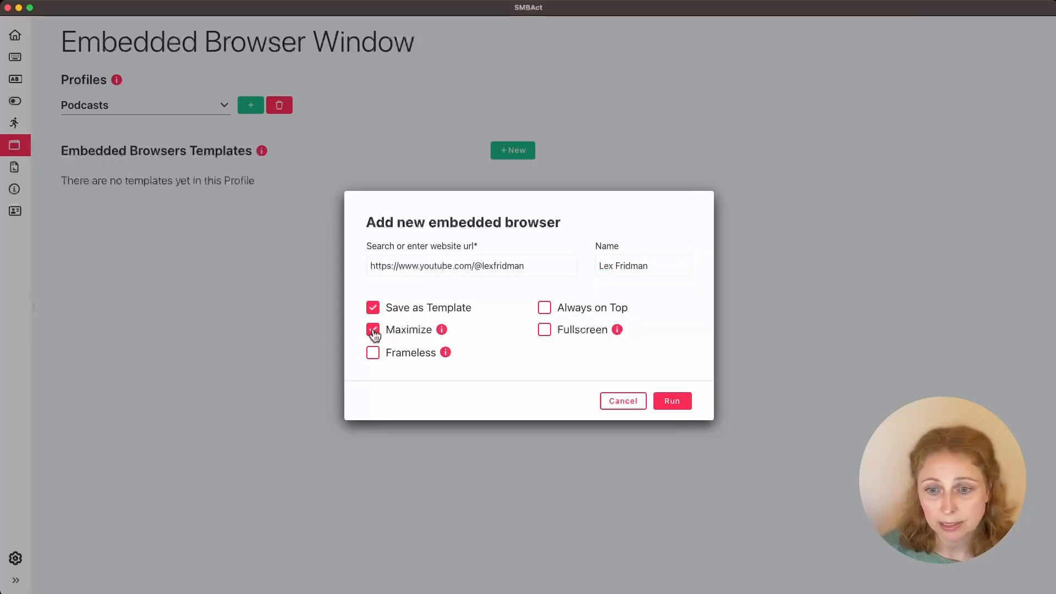
left_click(544, 309)
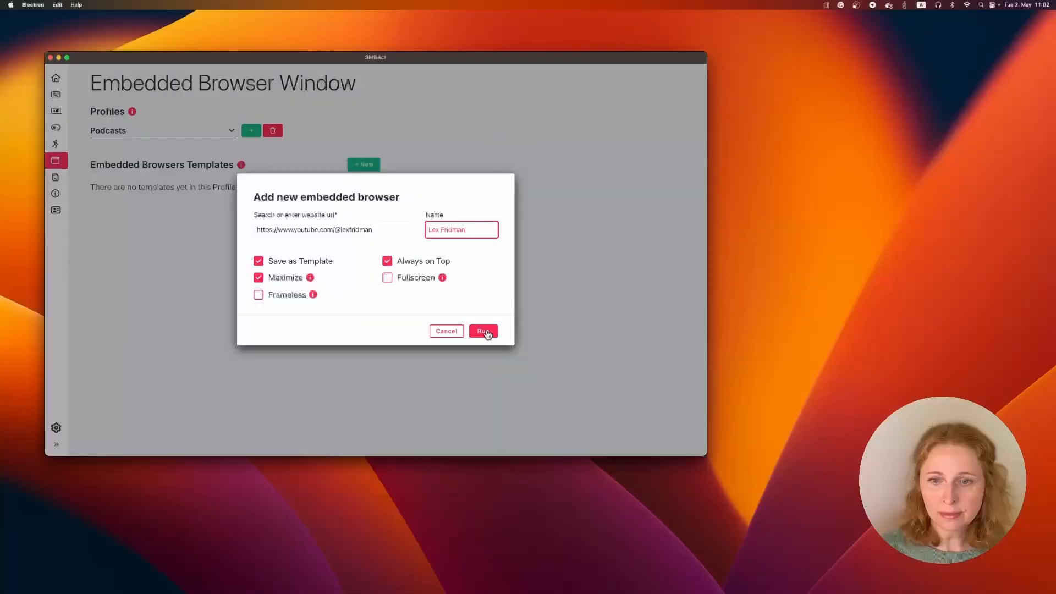
left_click(672, 401)
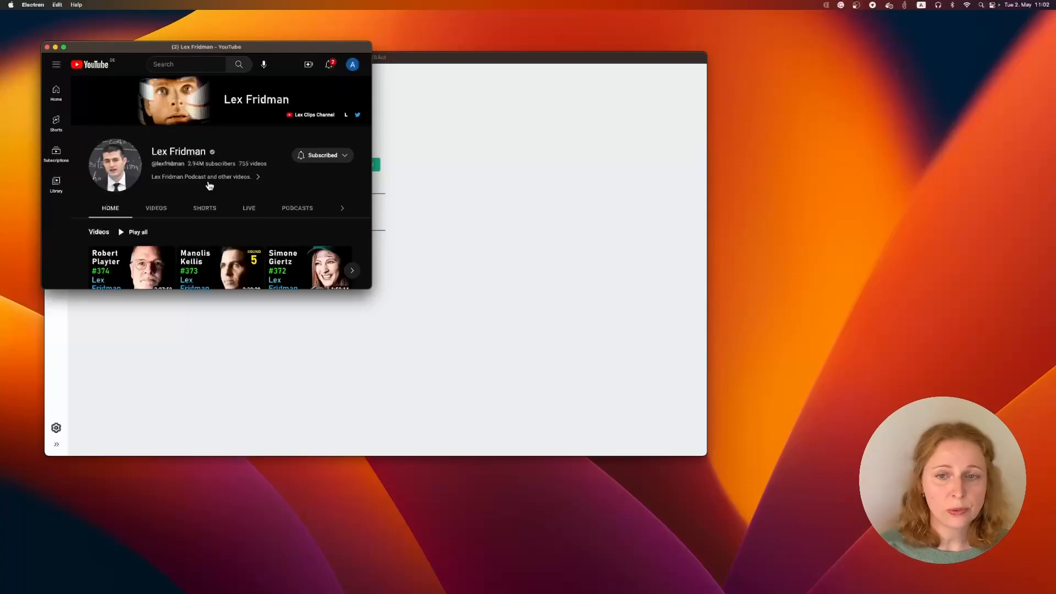
- Play the Robert Playter episode past its ad in the embedded browser and dismiss the window
left_click(151, 270)
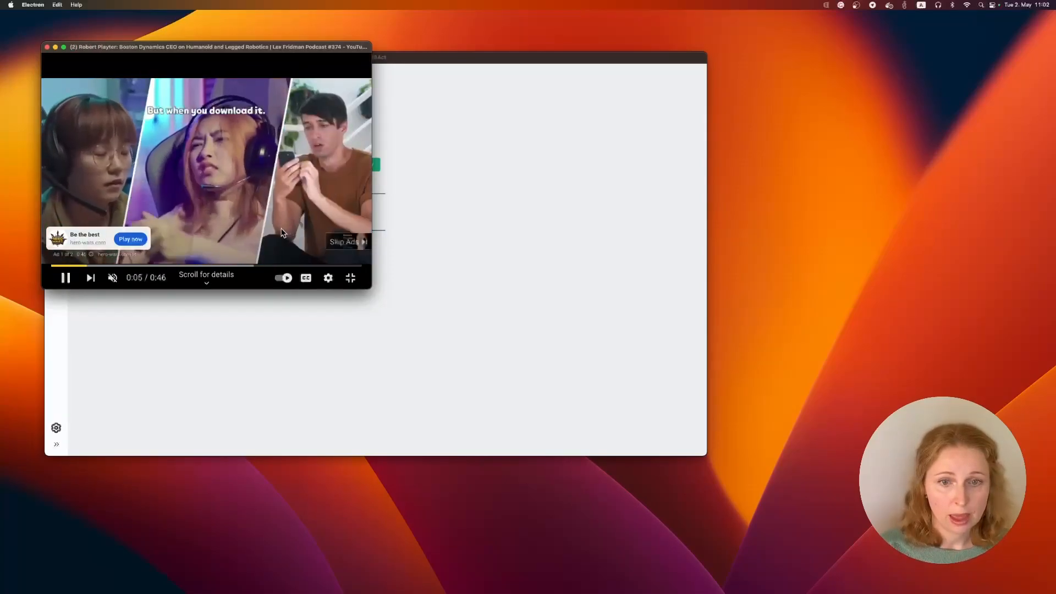
left_click(332, 246)
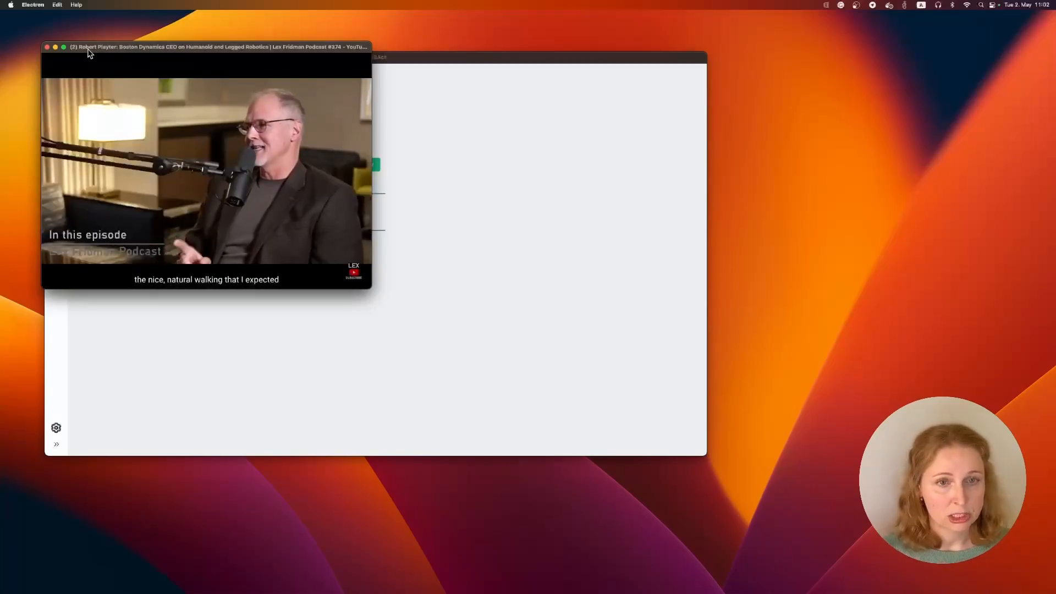
left_click(55, 47)
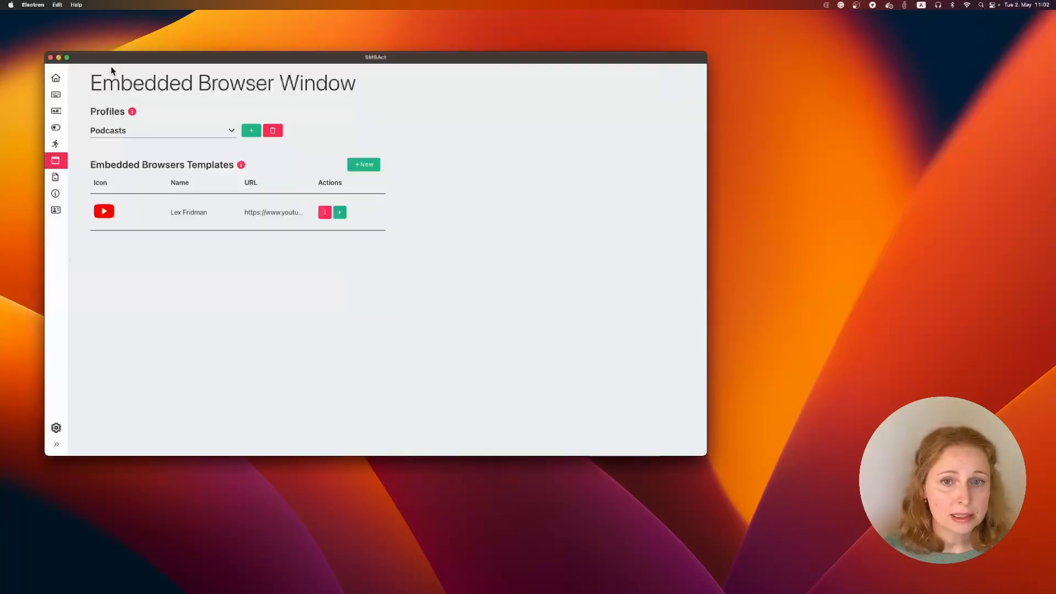
- Custom spawn the Lex Fridman template as a frameless window using system controls
left_click(325, 214)
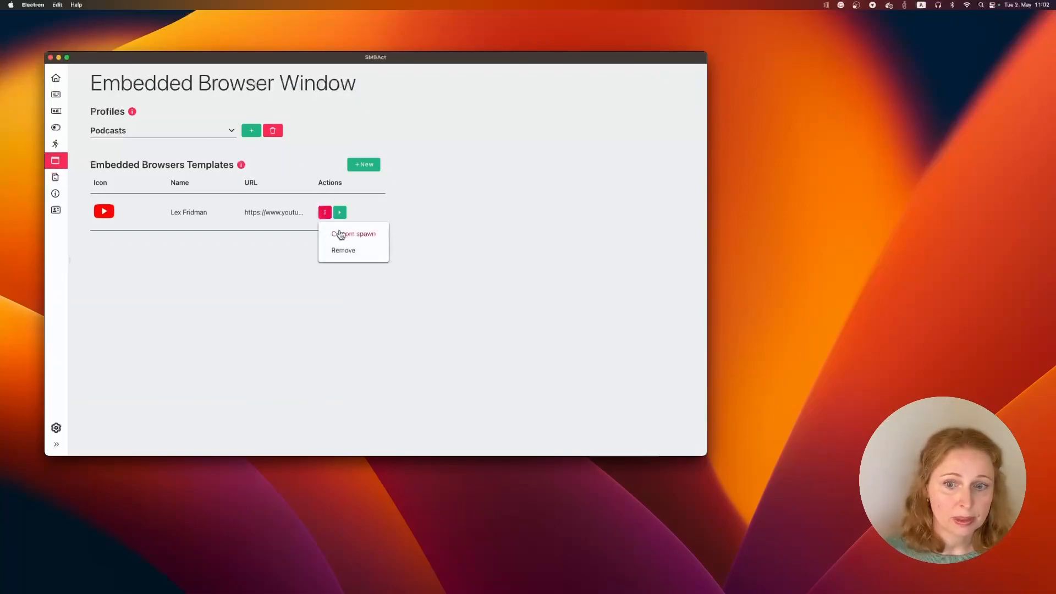
left_click(341, 236)
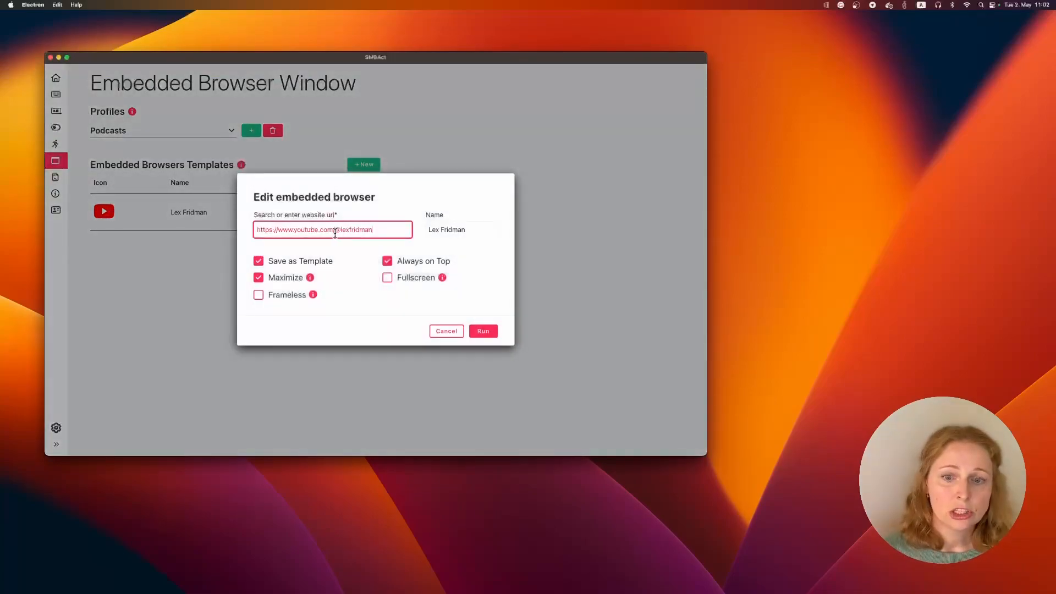
left_click(258, 296)
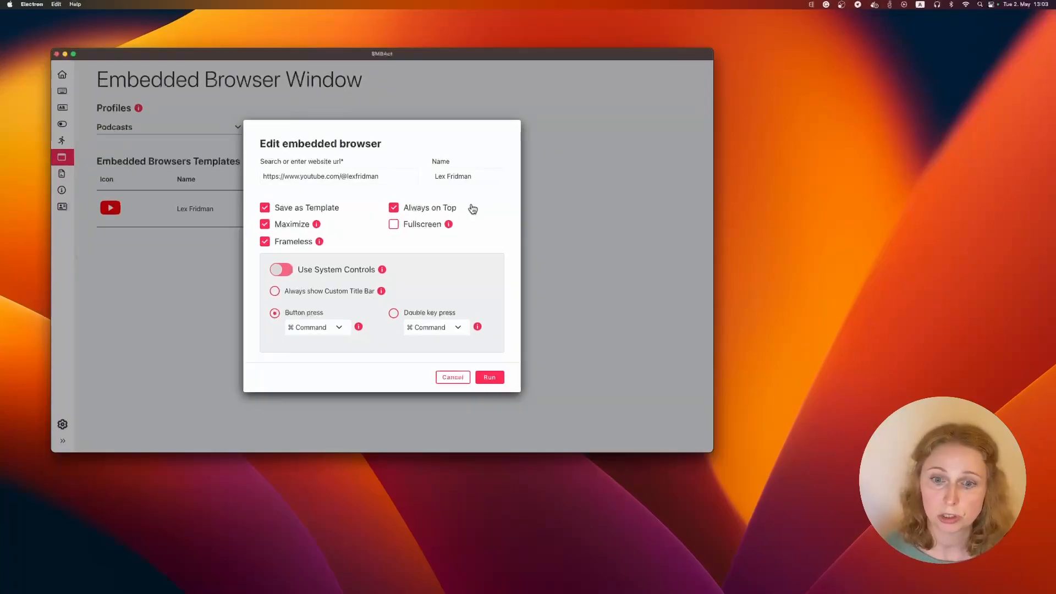
left_click(283, 275)
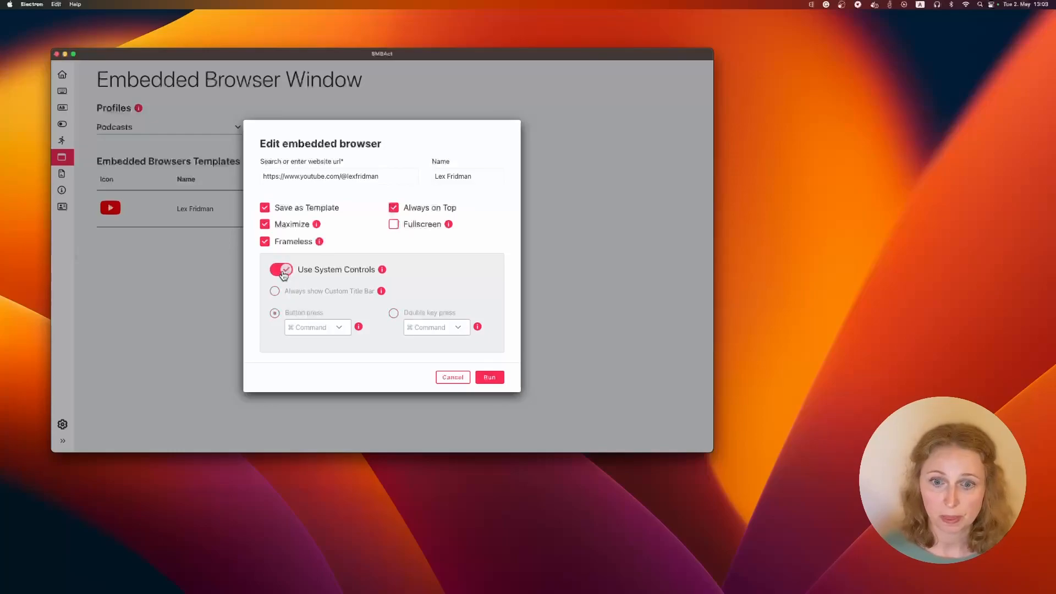
left_click(489, 380)
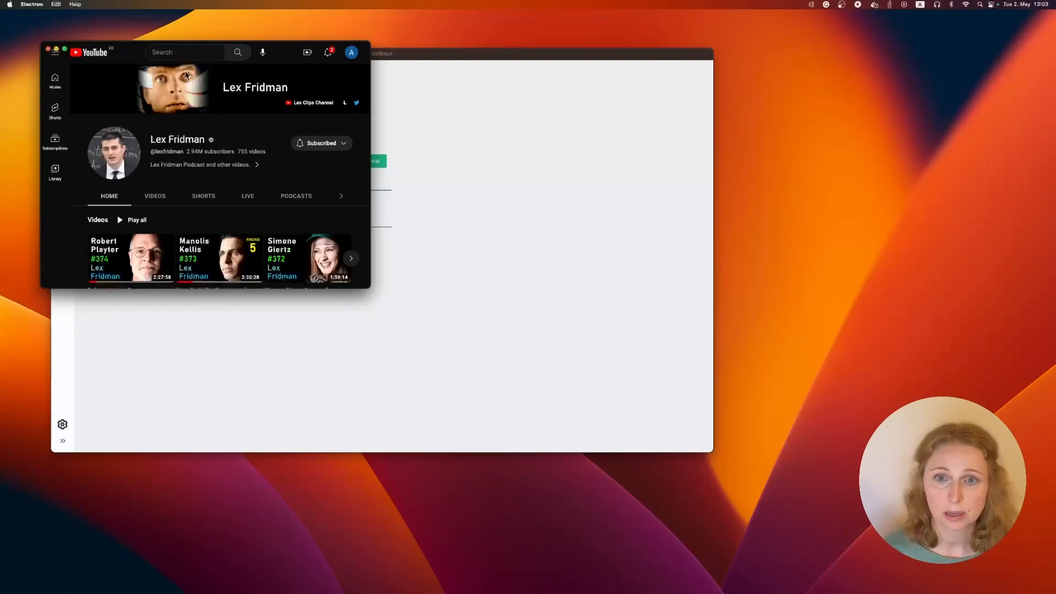
- Play the Manolis Kellis episode full-size inside the frameless window, moving the window down over the main app and skipping the ad
left_click(219, 257)
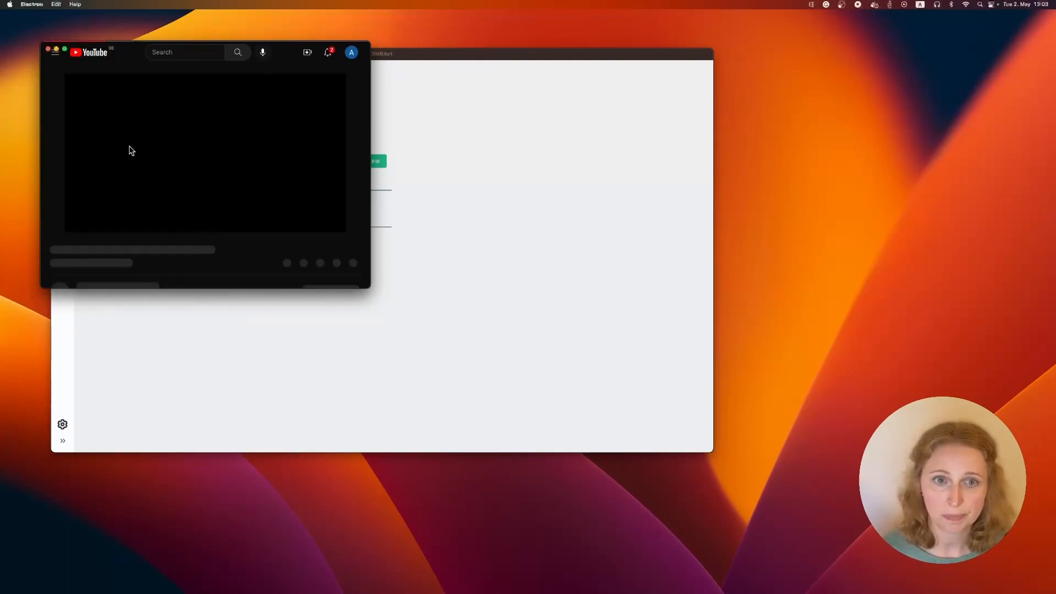
left_click(332, 222)
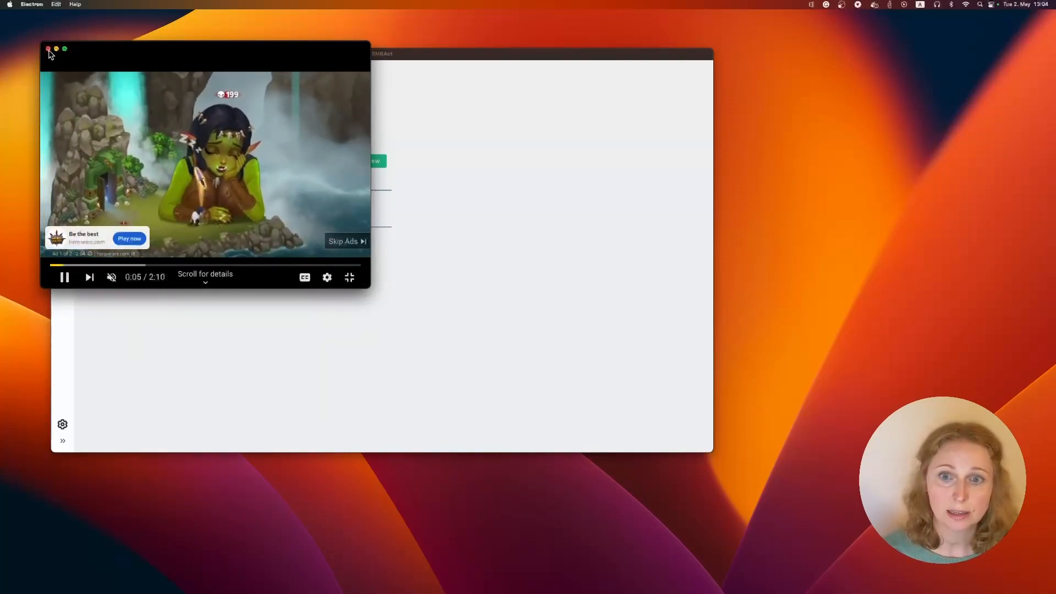
left_click_drag(140, 43, 227, 94)
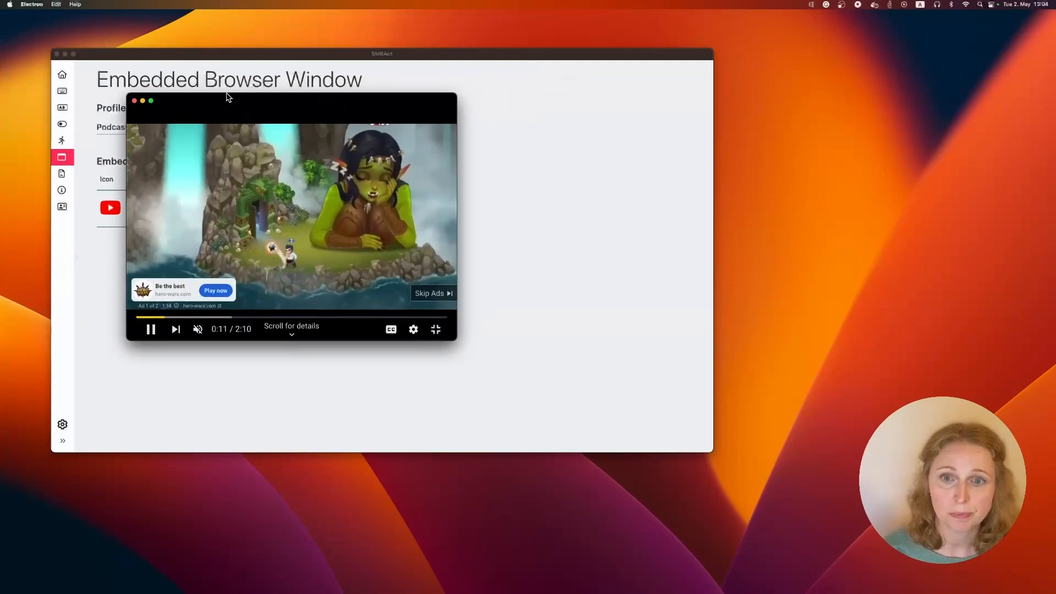
left_click(434, 293)
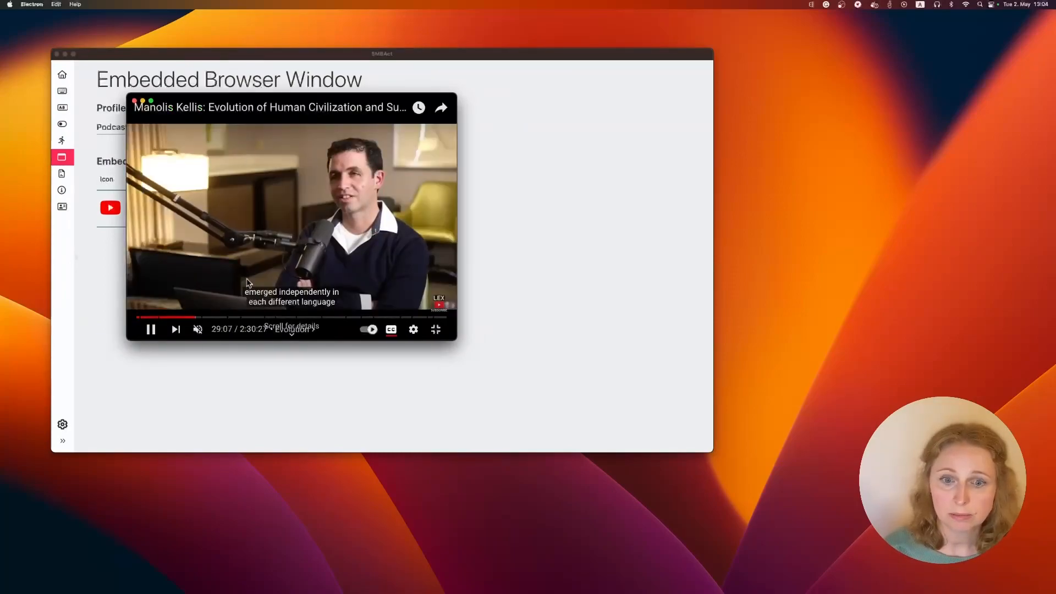
- Snap the video window to the upper-left, upper-right and lower-left quarters of the desktop in turn, and close it
double_click(247, 122)
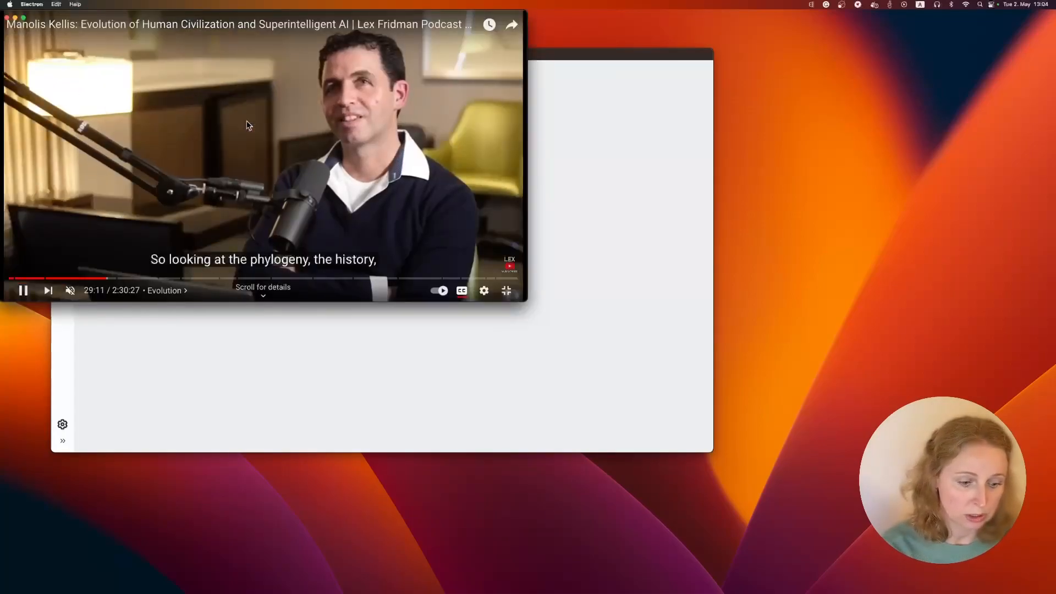
key("ctrl+alt+i")
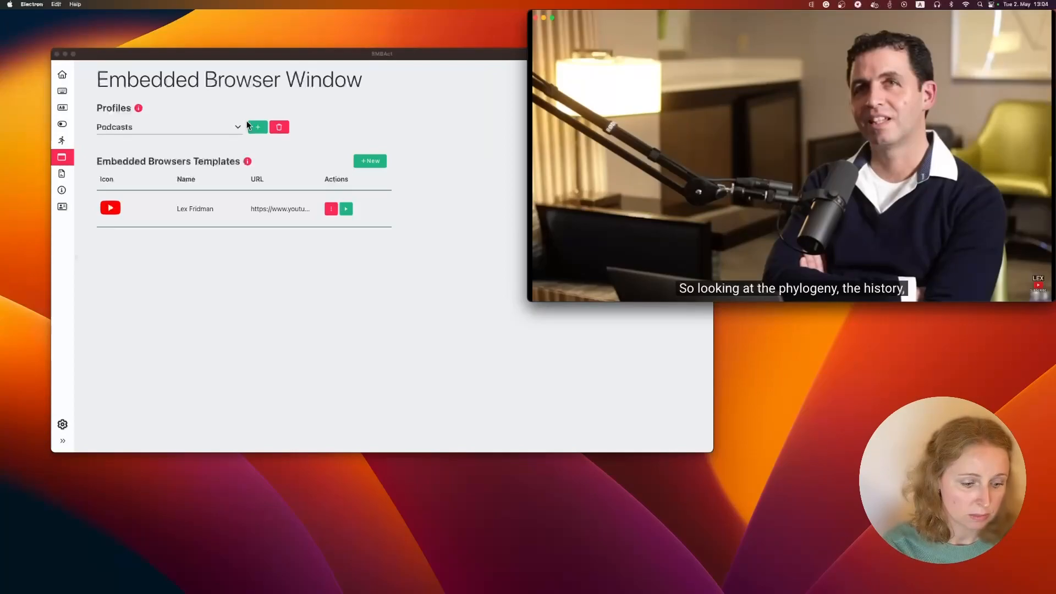
key("ctrl+alt+j")
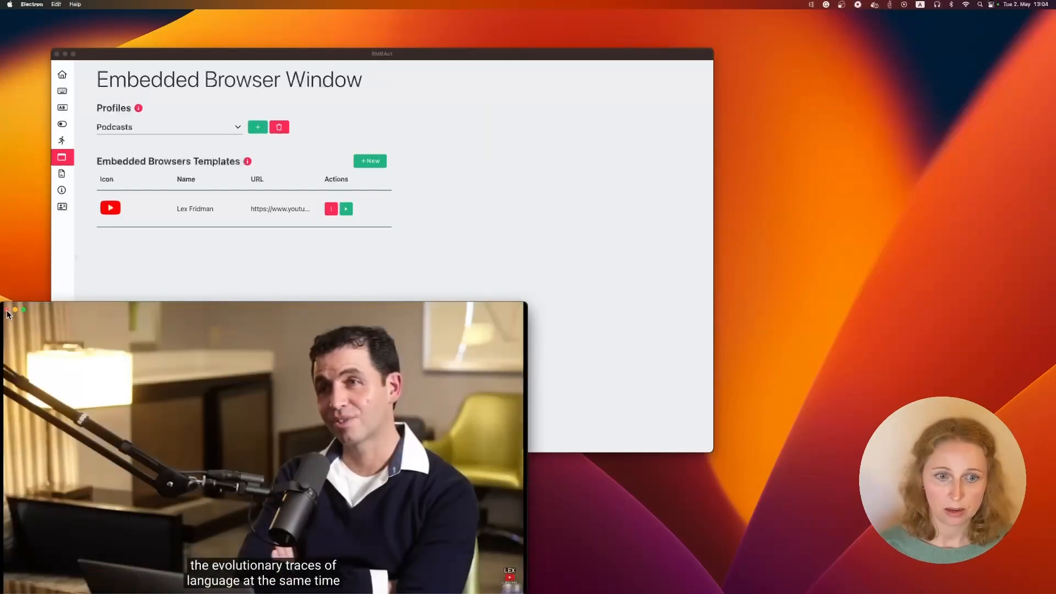
left_click(7, 311)
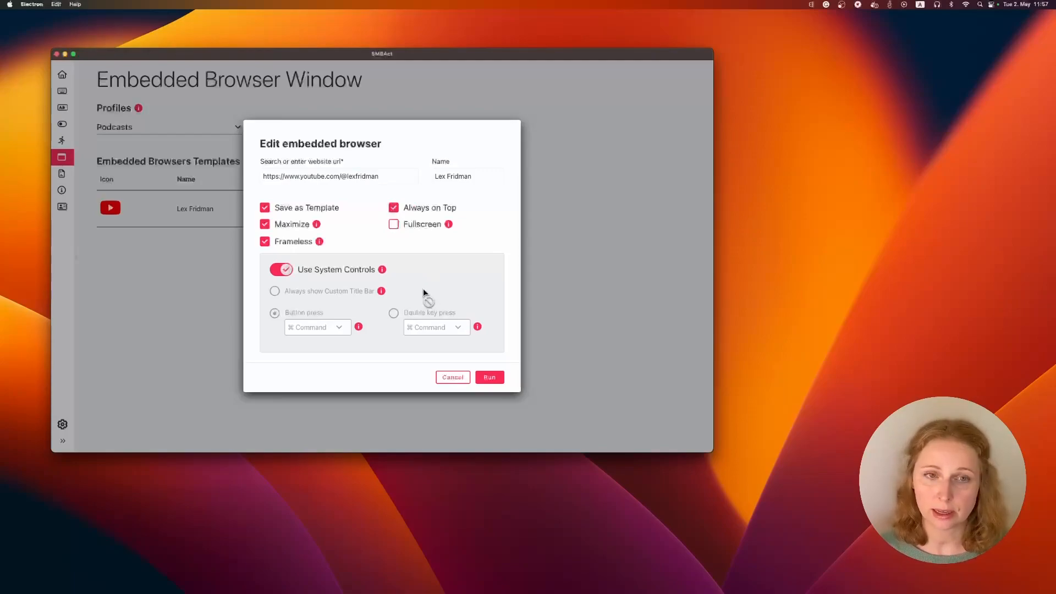
- Run the frameless Lex Fridman browser with system controls off and the custom title bar always shown, and close its window
left_click(282, 269)
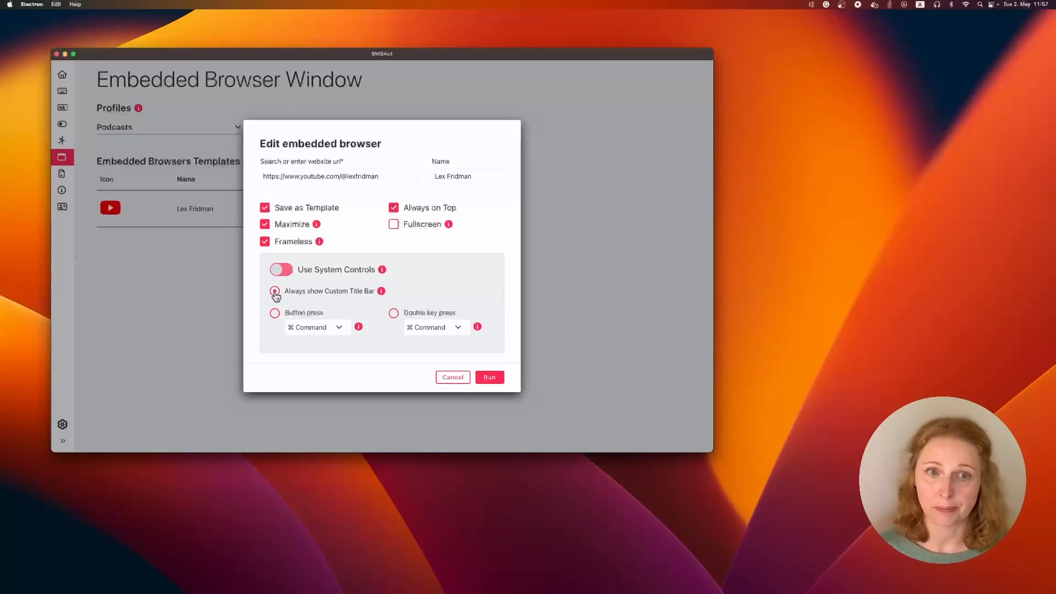
left_click(488, 377)
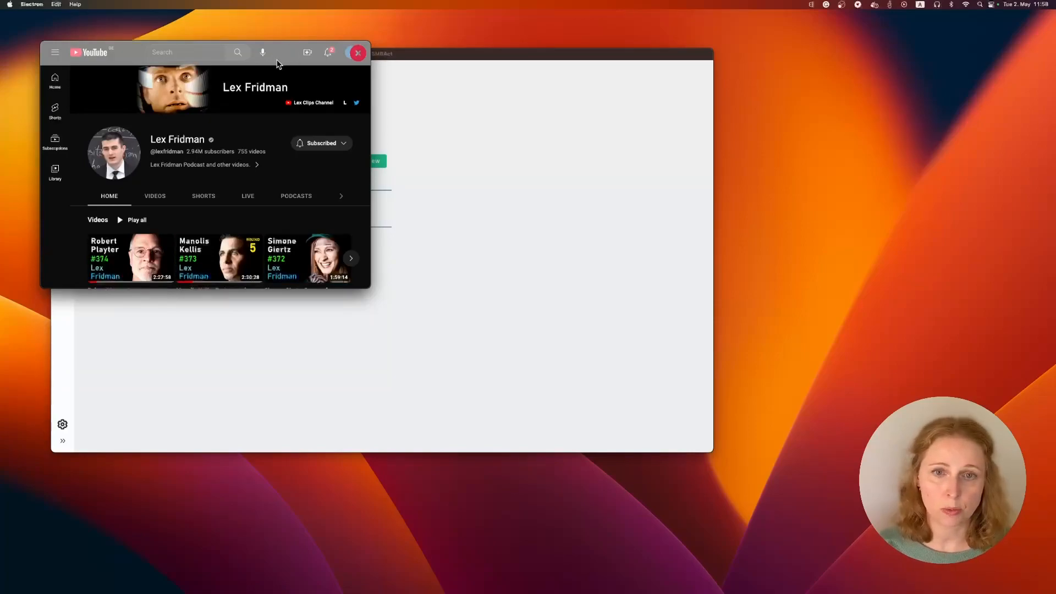
left_click(362, 56)
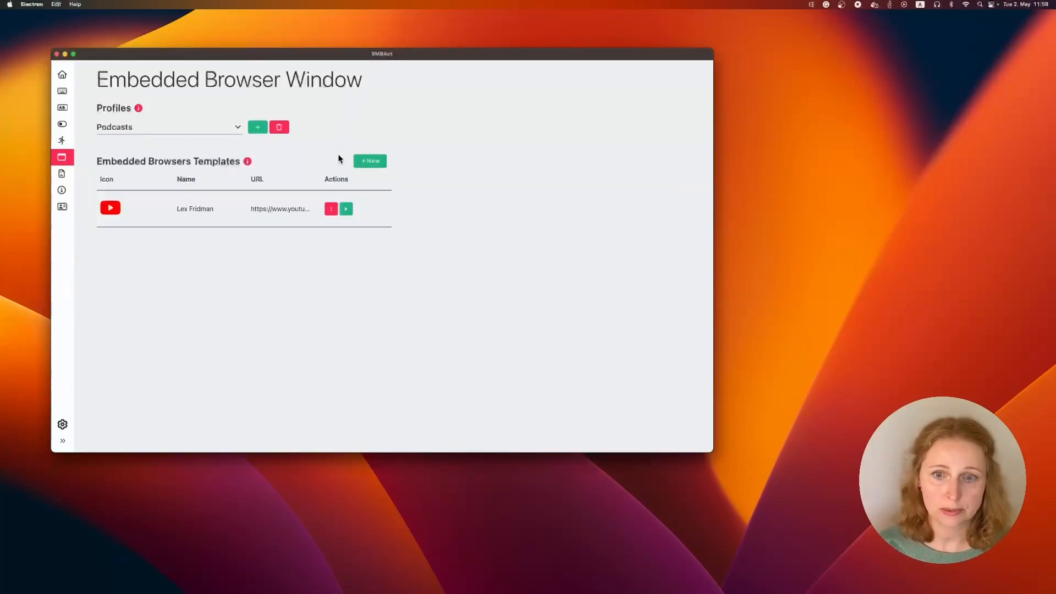
- Custom spawn the Lex Fridman template with its custom title bar set to Button press using Command
left_click(331, 209)
left_click(342, 232)
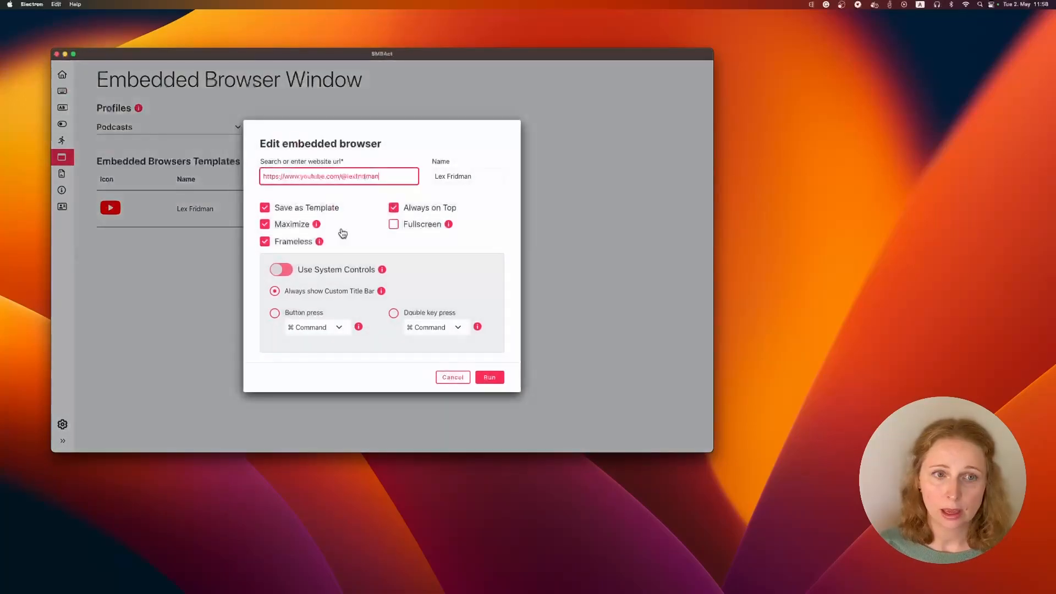
left_click(274, 314)
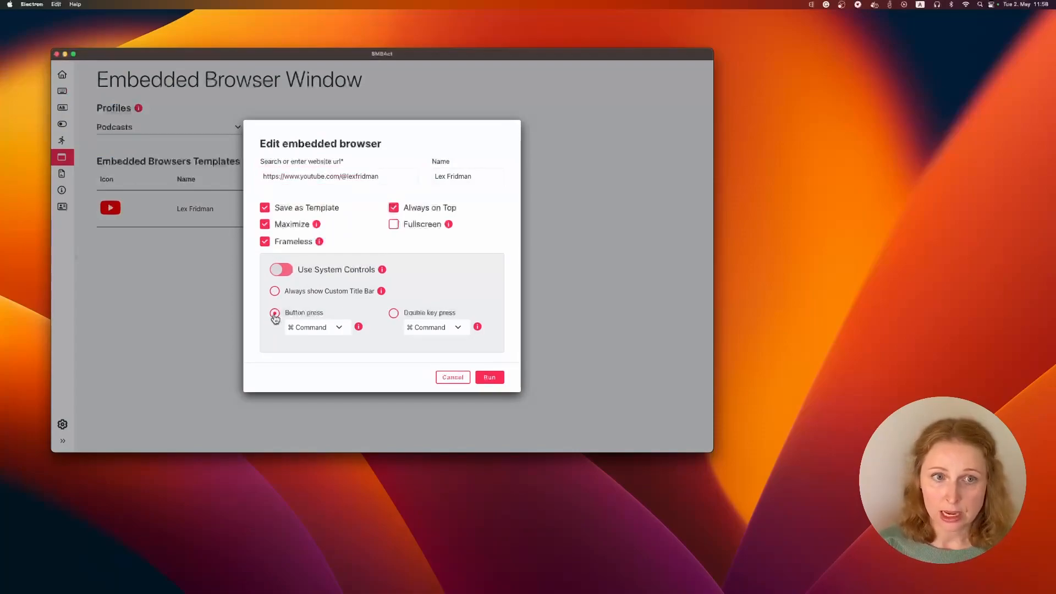
left_click(339, 327)
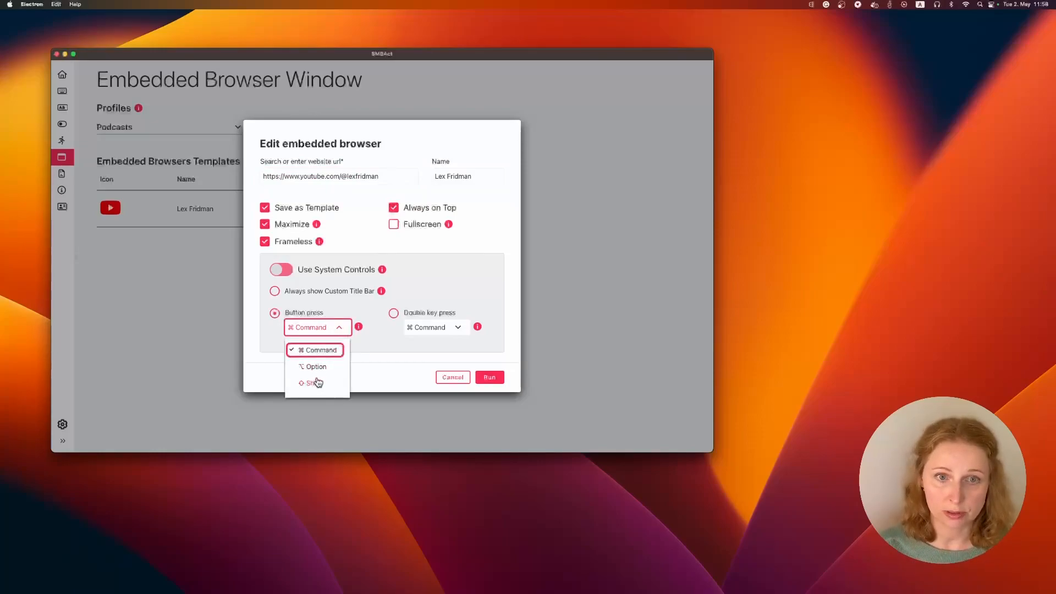
left_click(319, 351)
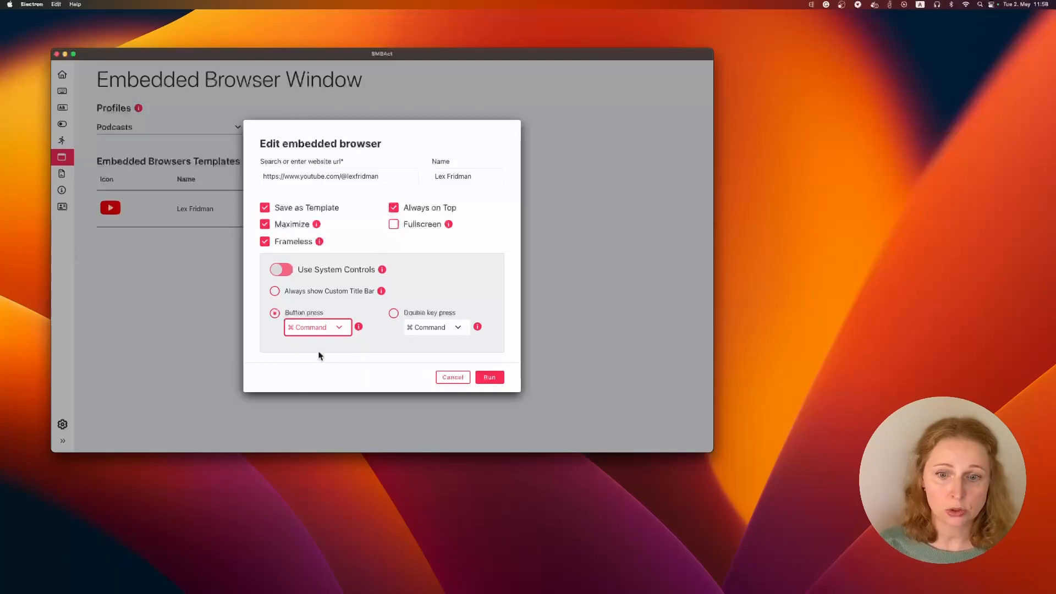
left_click(496, 380)
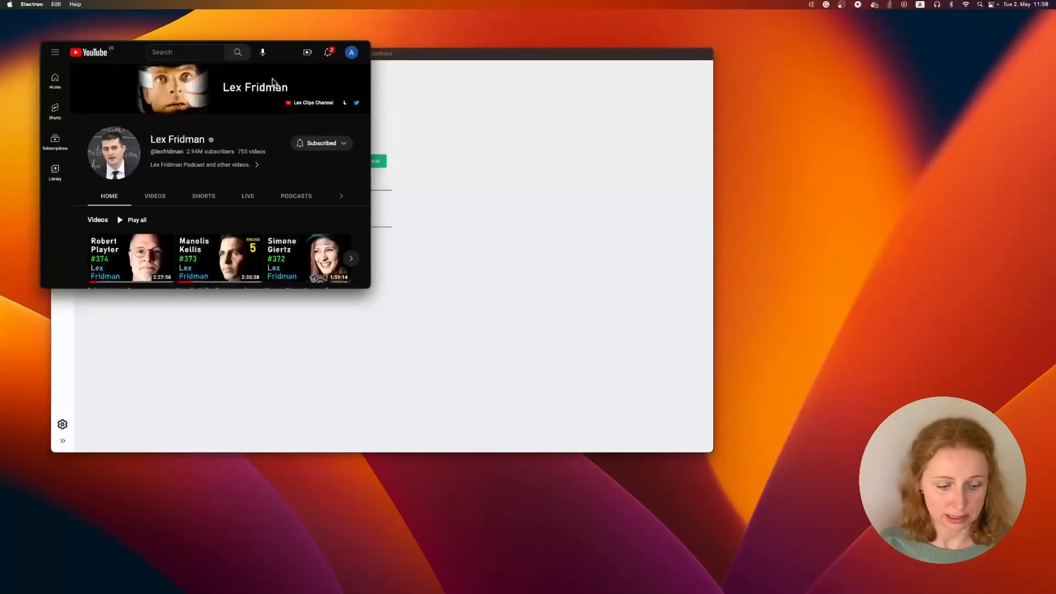
- Reveal the custom title bar on demand, move the Lex Fridman window down over the main app, and close it
key("super")
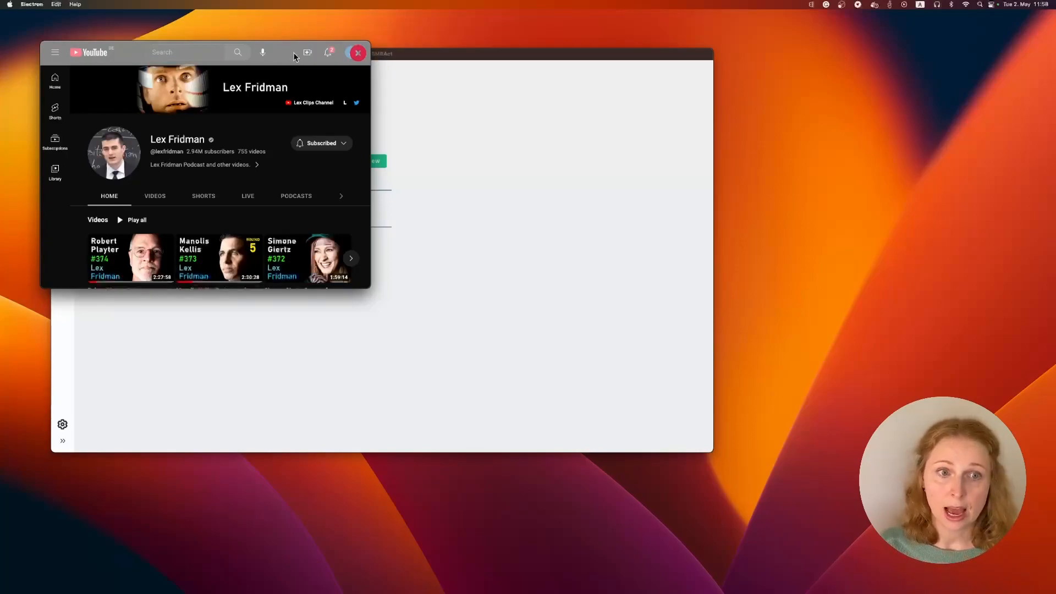
left_click_drag(296, 56, 377, 85)
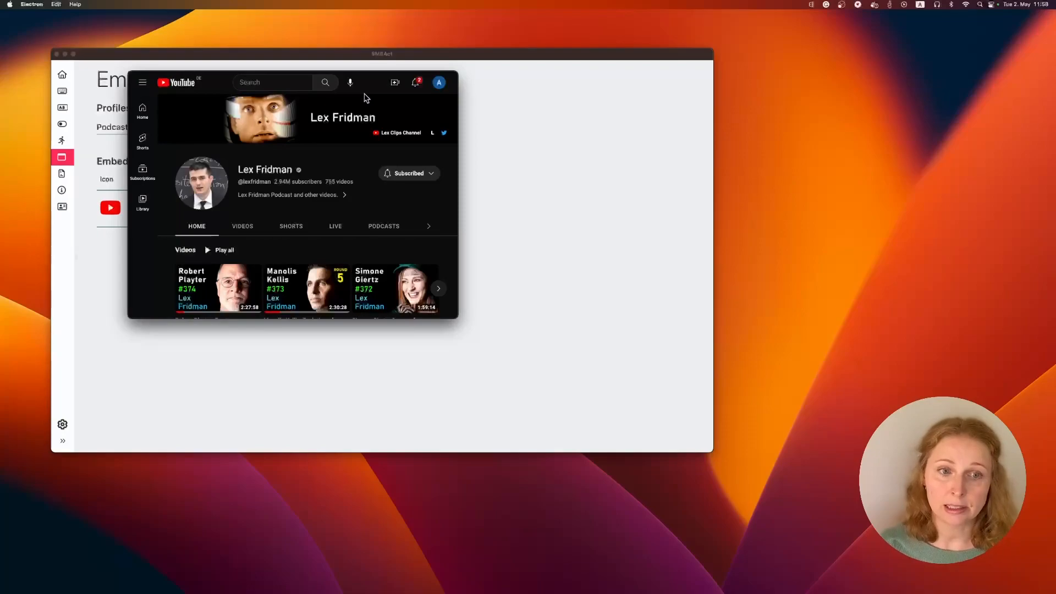
key("super")
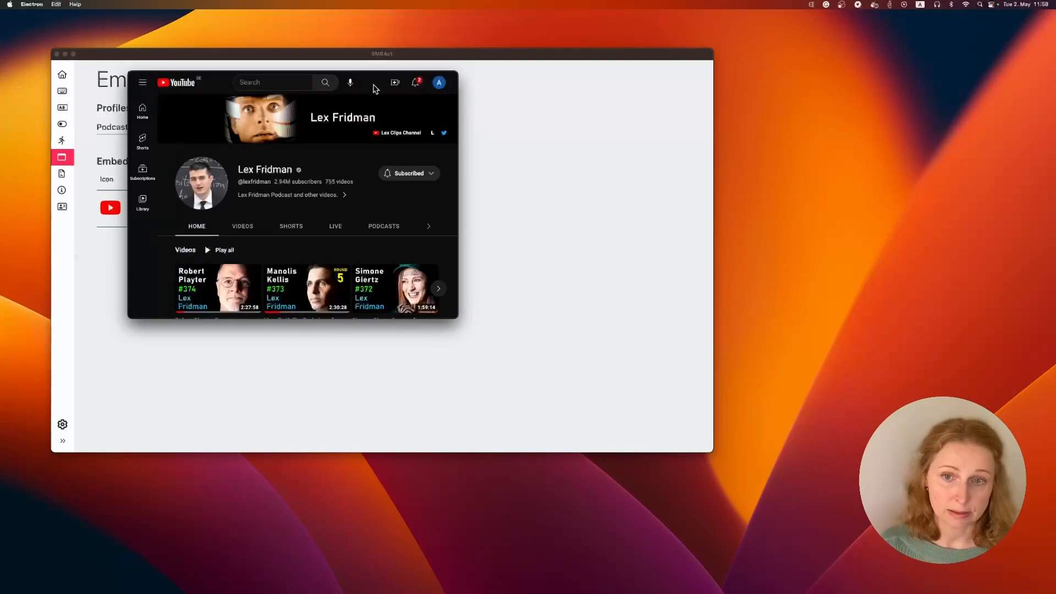
key("super")
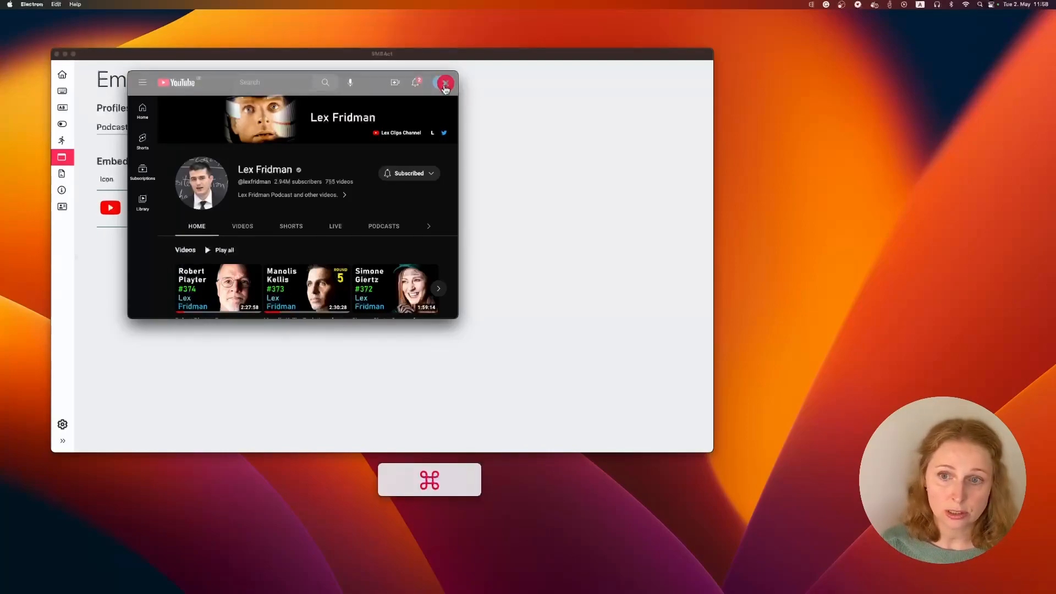
left_click(445, 84)
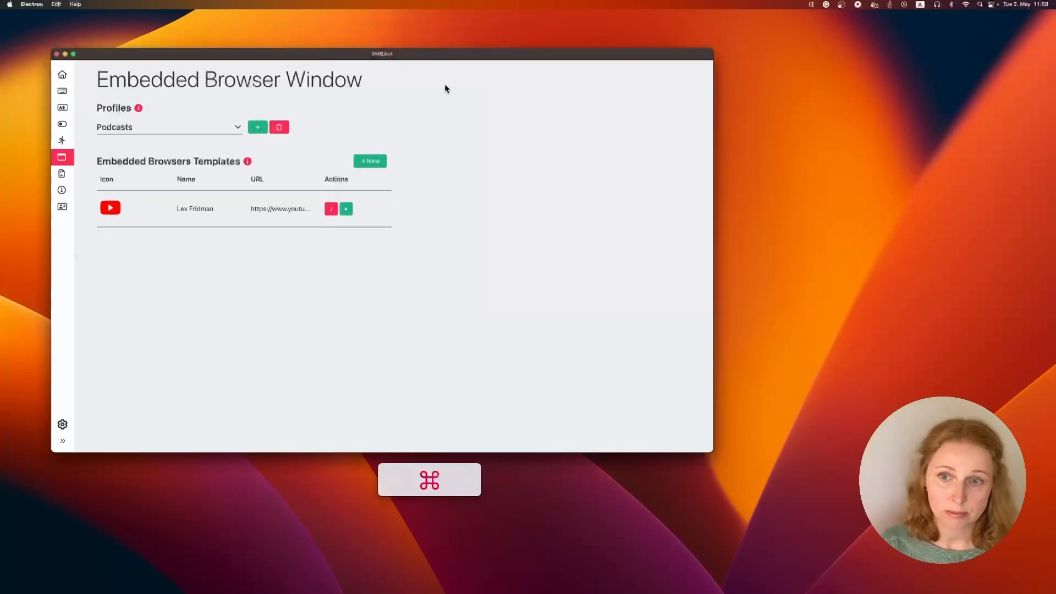
- Custom spawn the Lex Fridman template with its custom title bar set to Double key press using Command
left_click(331, 209)
left_click(339, 231)
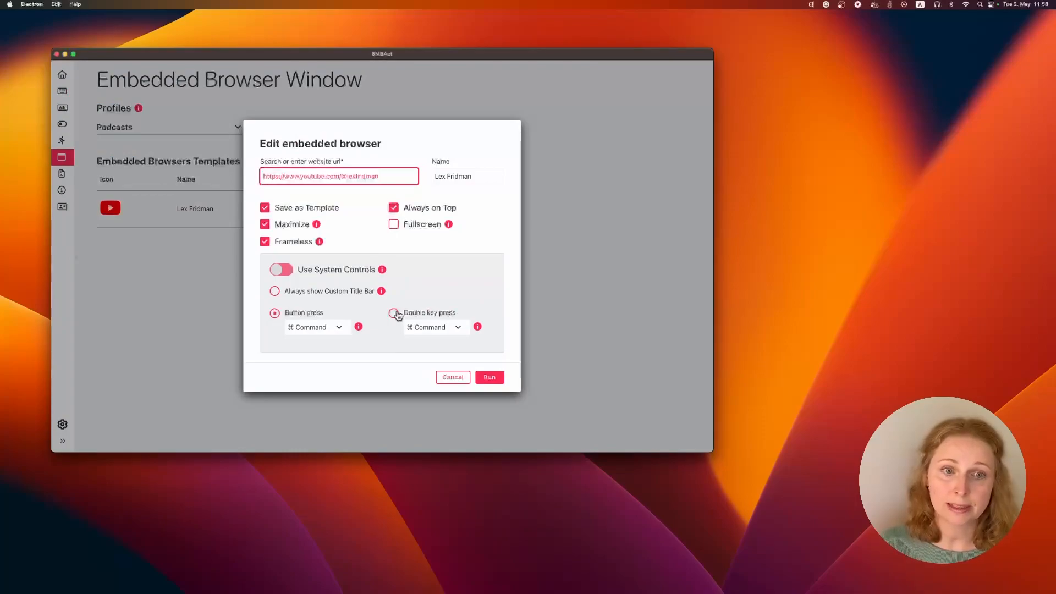
left_click(394, 313)
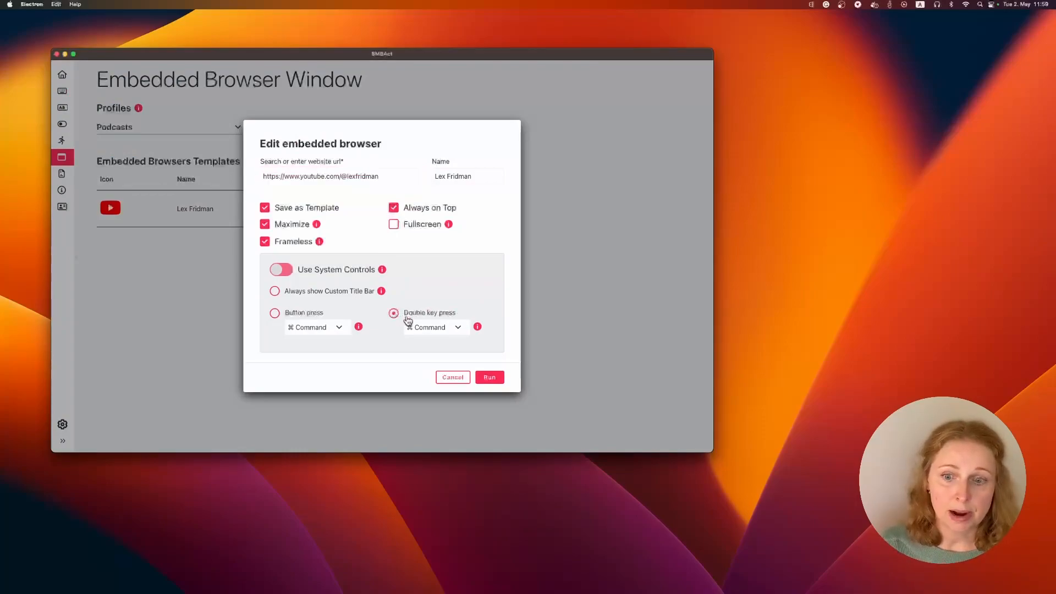
left_click(489, 377)
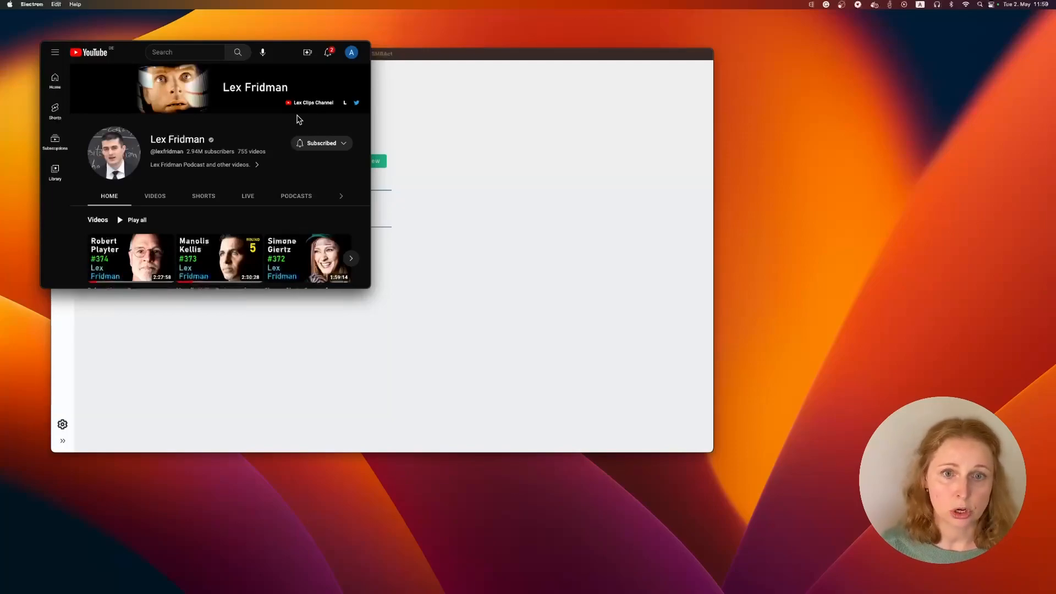
- Toggle the custom title bar on and off in the Lex Fridman window, and close the window from that bar
key("super")
key("super")
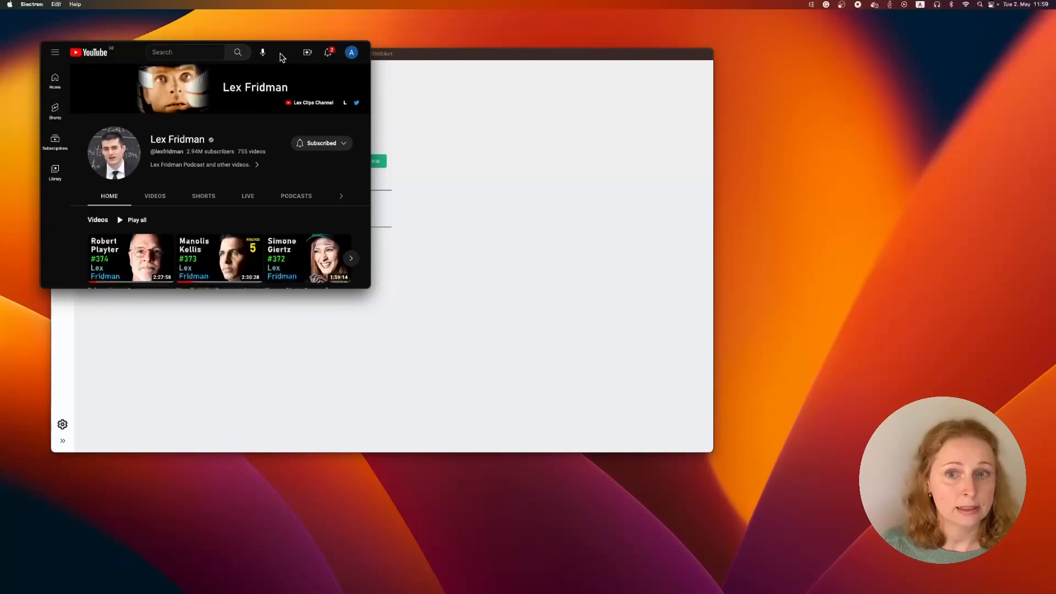
key("super")
key("super")
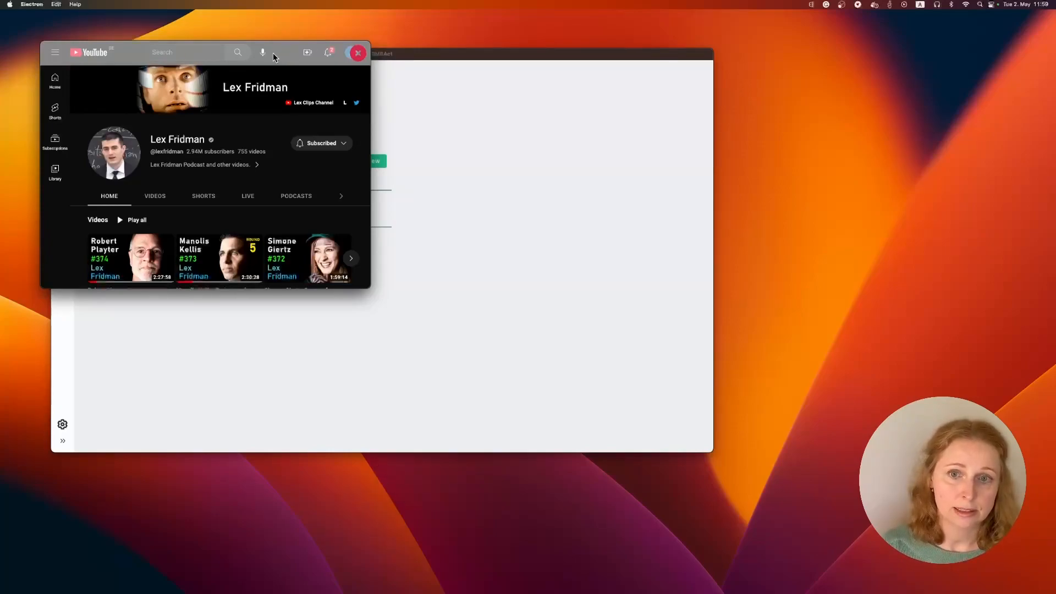
key("super")
key("super")
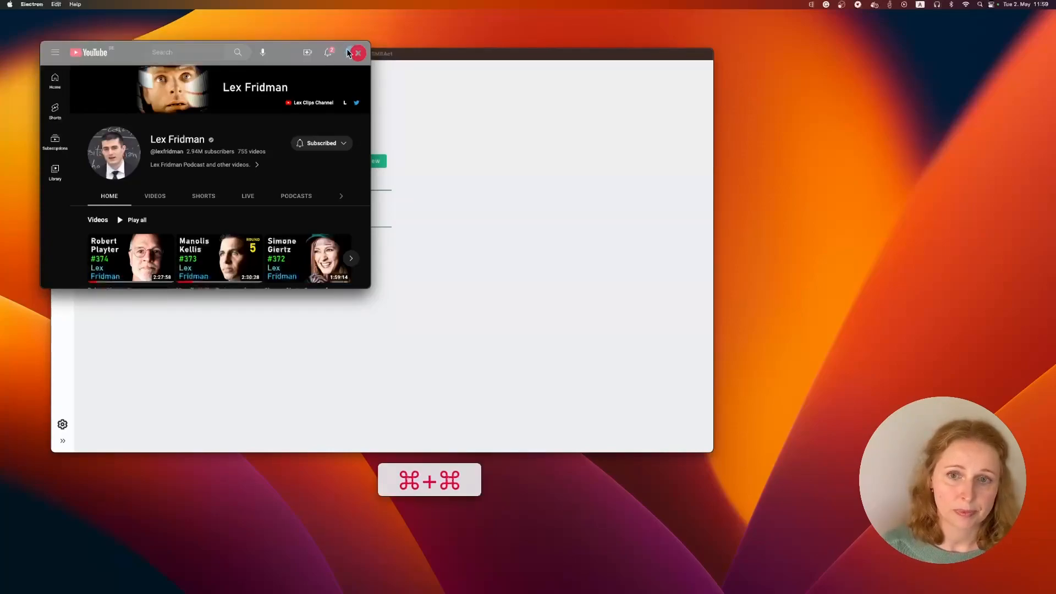
left_click(358, 53)
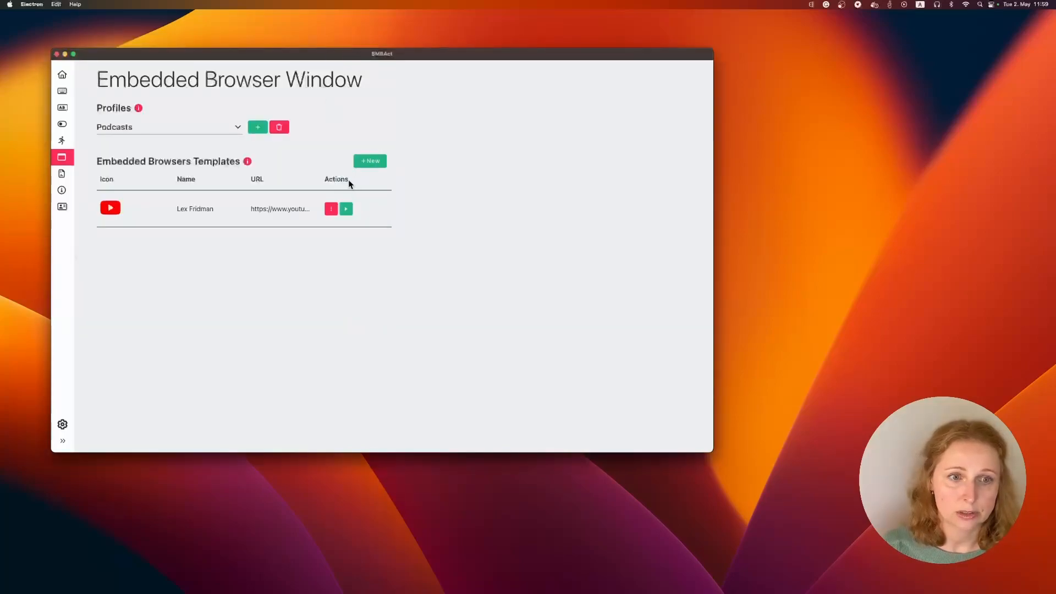
left_click(331, 211)
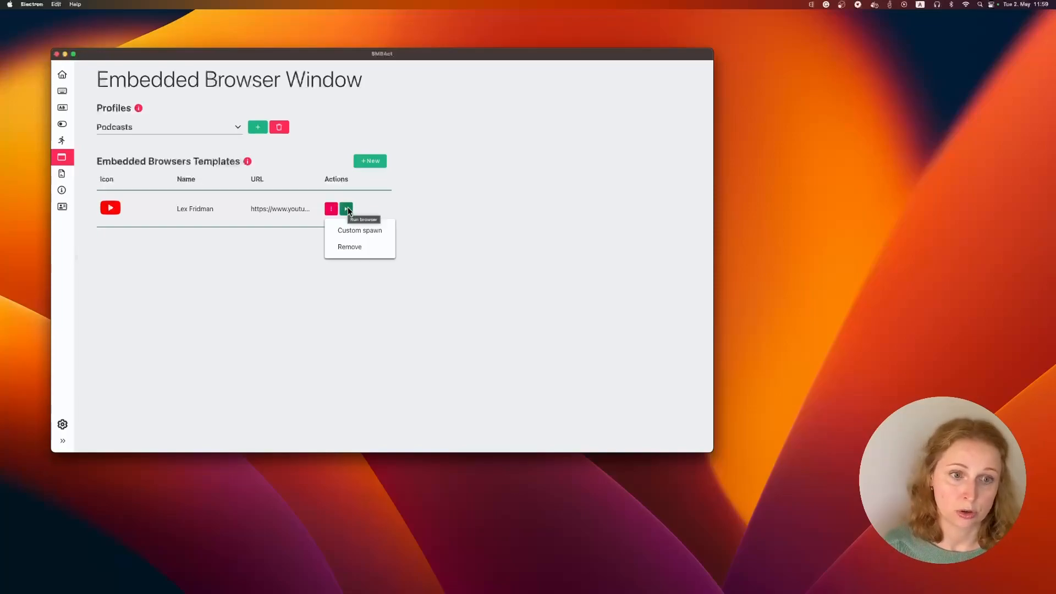
left_click(311, 282)
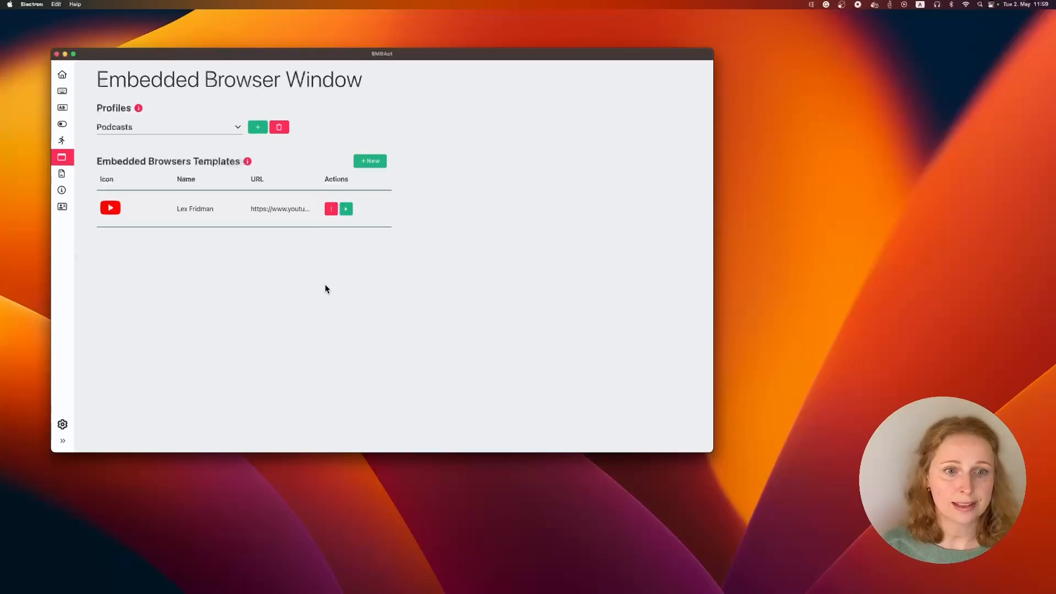